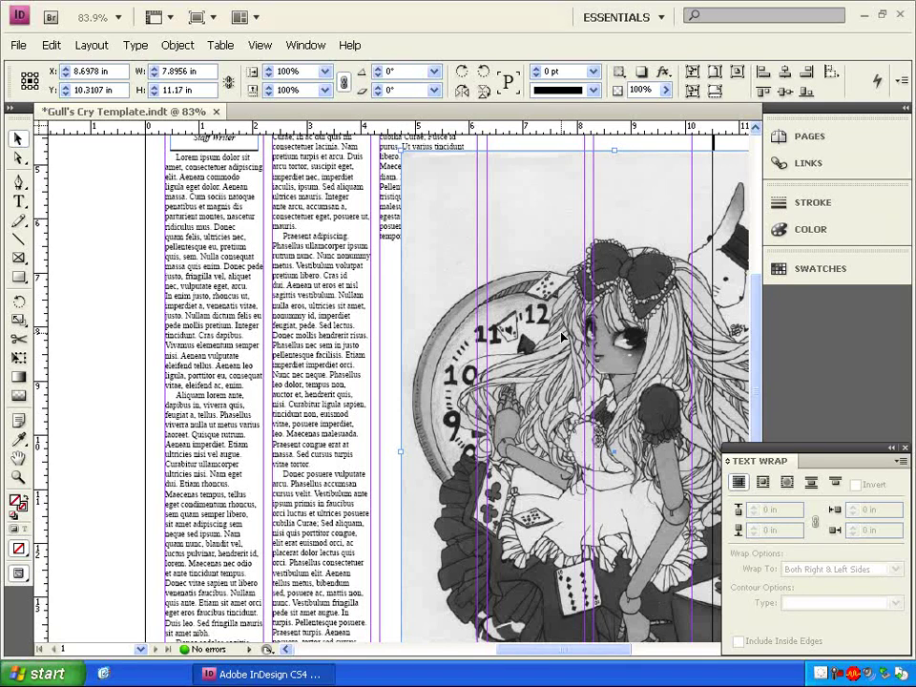
- Move the Alice illustration frame up beside the article columns under the headline
left_click_drag(563, 336, 451, 324)
scroll(597, 361, "up", 3)
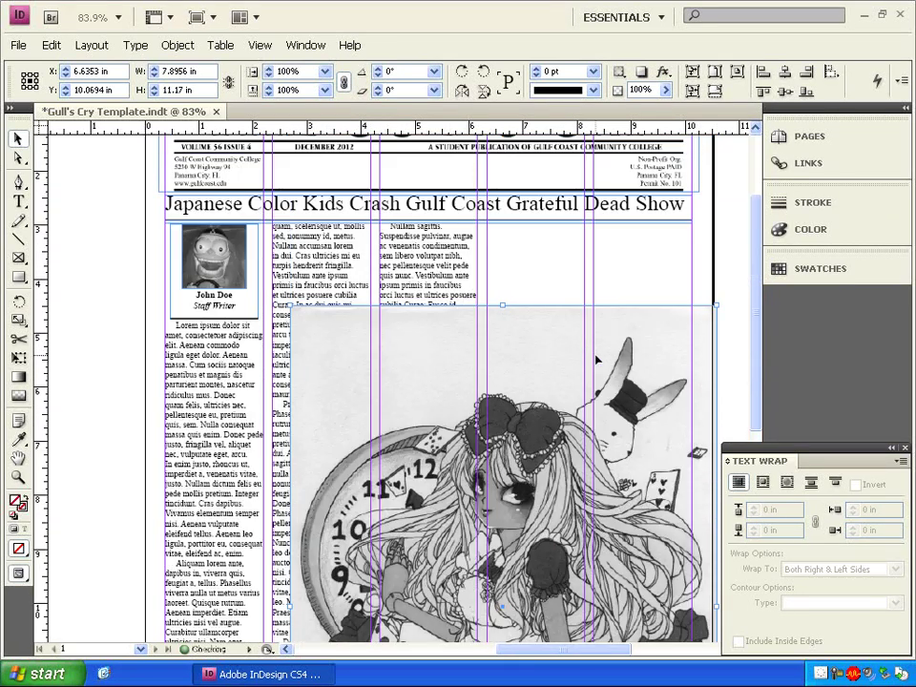
left_click_drag(599, 383, 569, 301)
- Crop the illustration frame from its corner to about 3.8 × 5.4 in
scroll(572, 301, "down", 5)
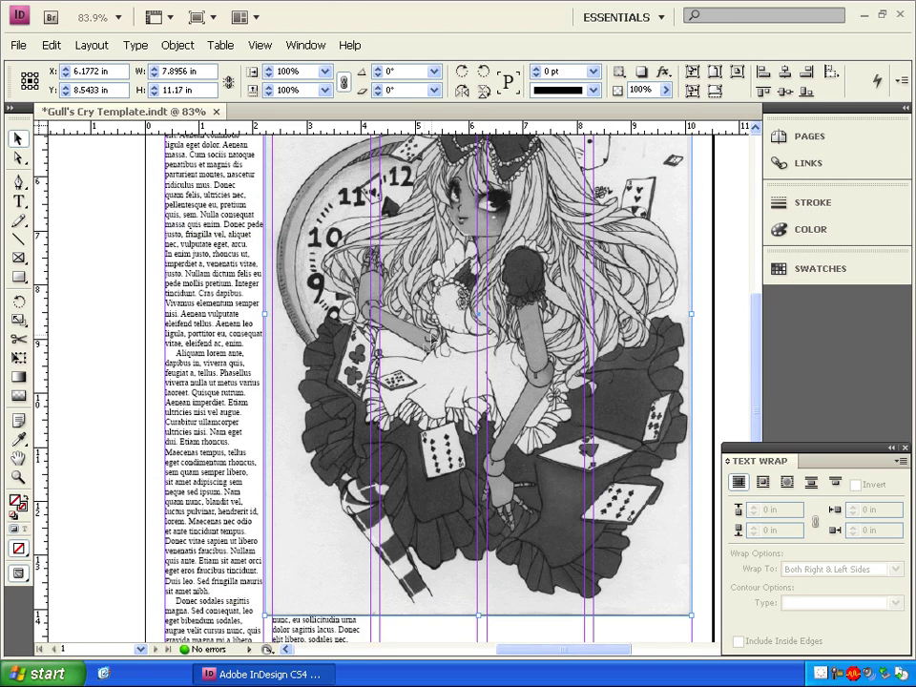
scroll(433, 339, "down", 2)
scroll(330, 334, "up", 3)
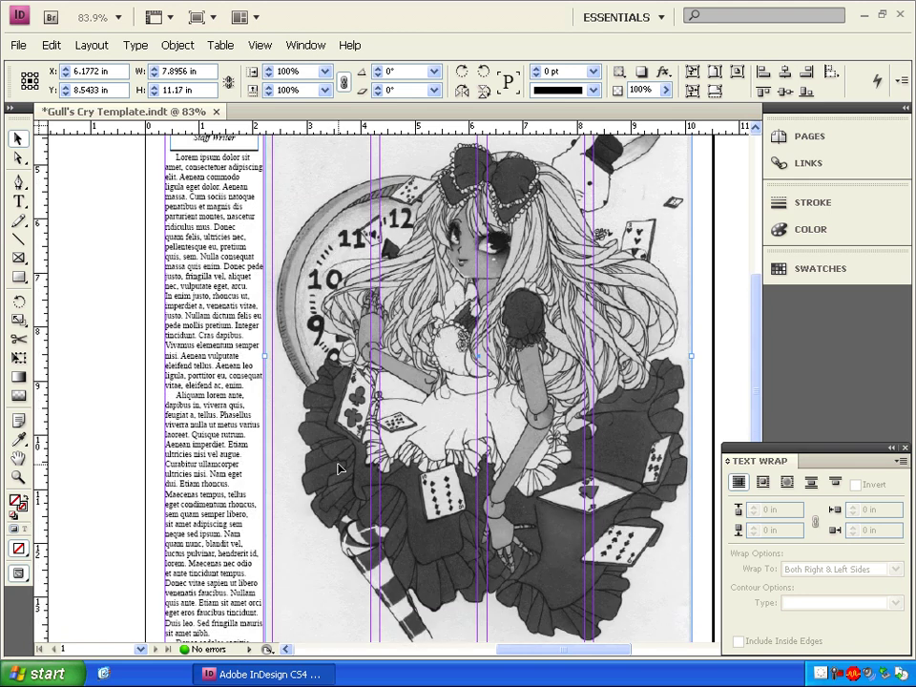
scroll(339, 467, "down", 2)
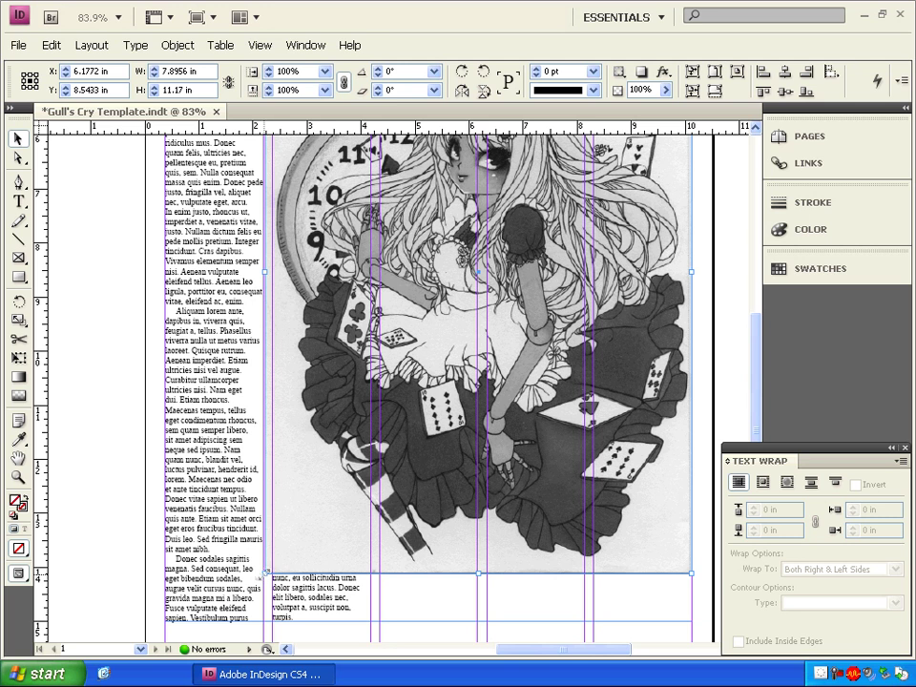
left_click_drag(263, 575, 543, 263)
- Fit the Alice artwork proportionally inside its 3.8 × 5.37 in frame, then deselect it
scroll(578, 306, "up", 4)
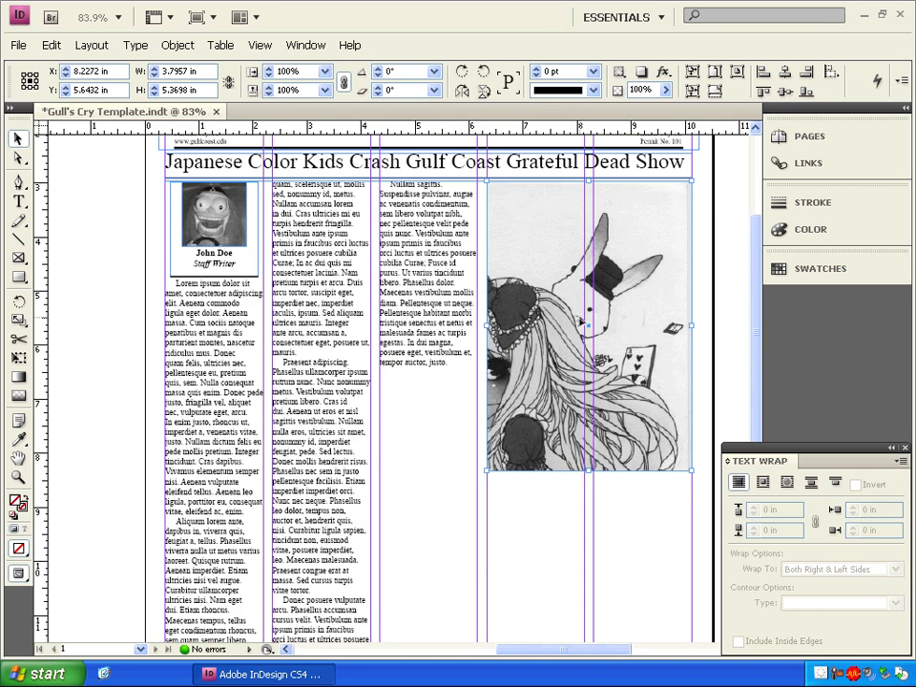
scroll(503, 417, "up", 1)
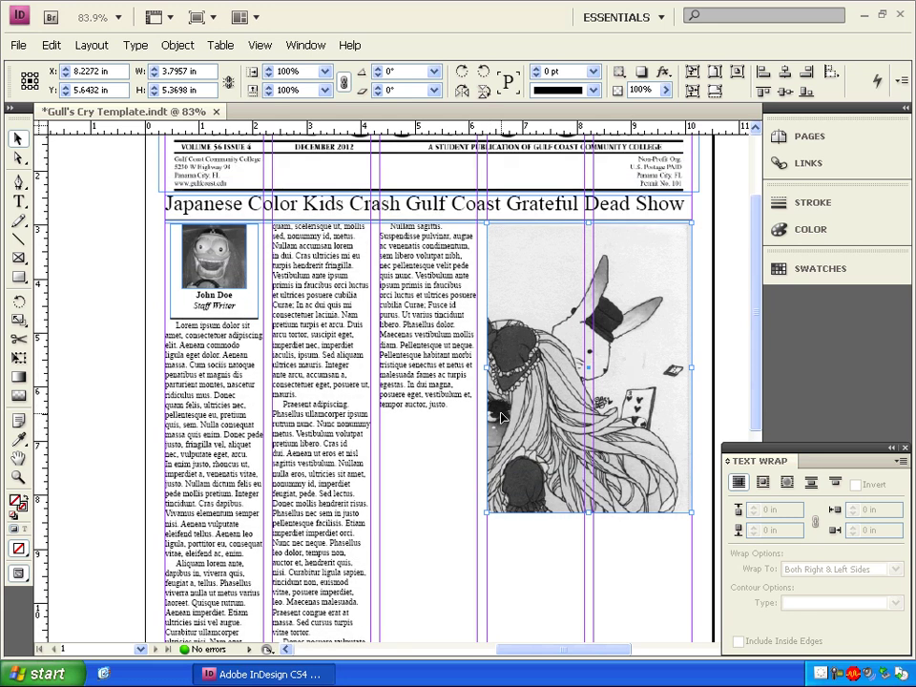
left_click(715, 91)
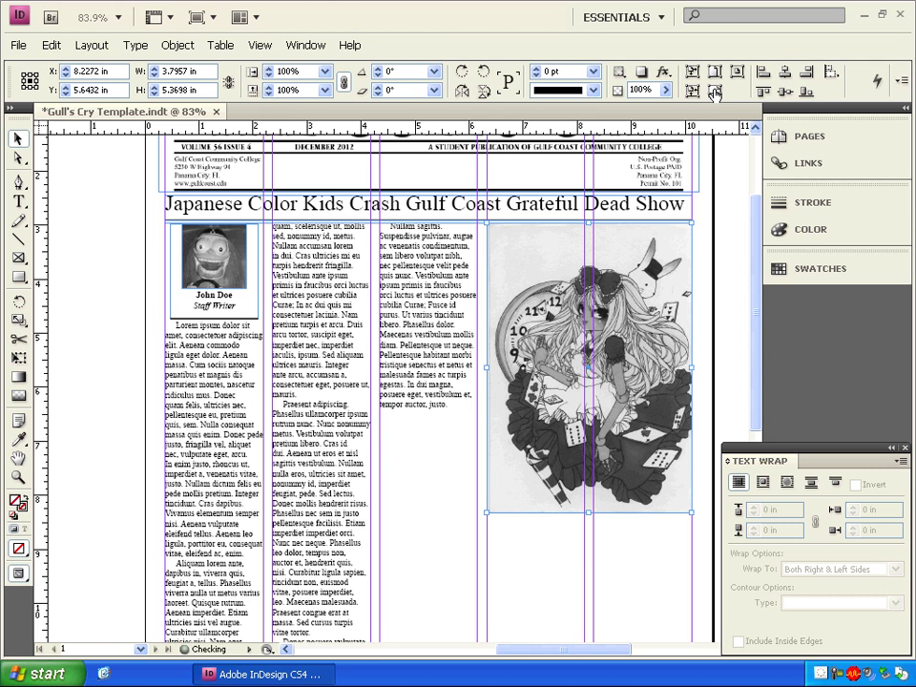
left_click(720, 246)
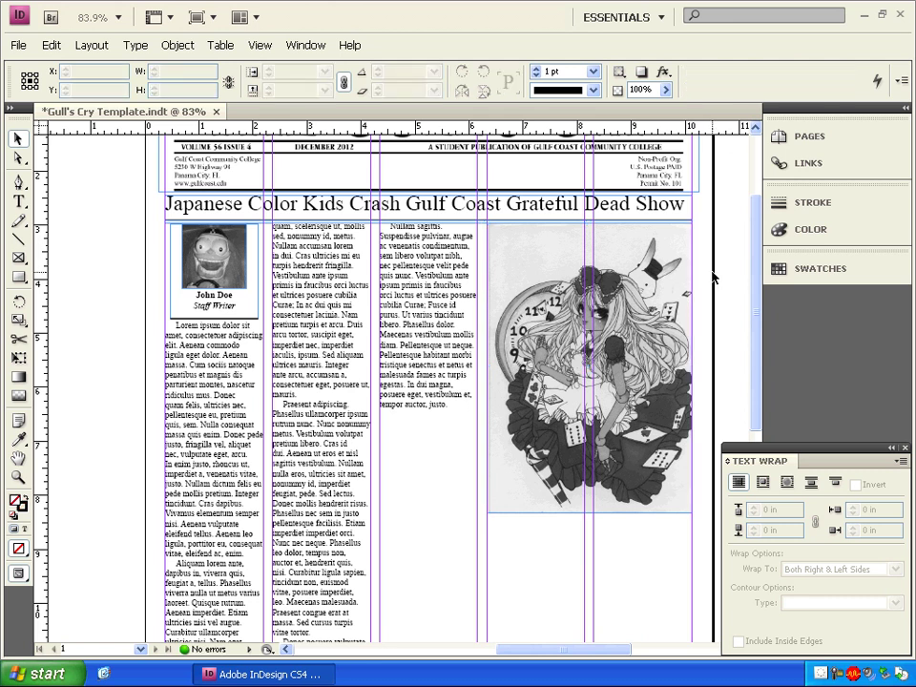
- Zoom in close on the edges of the Alice illustration
key("z")
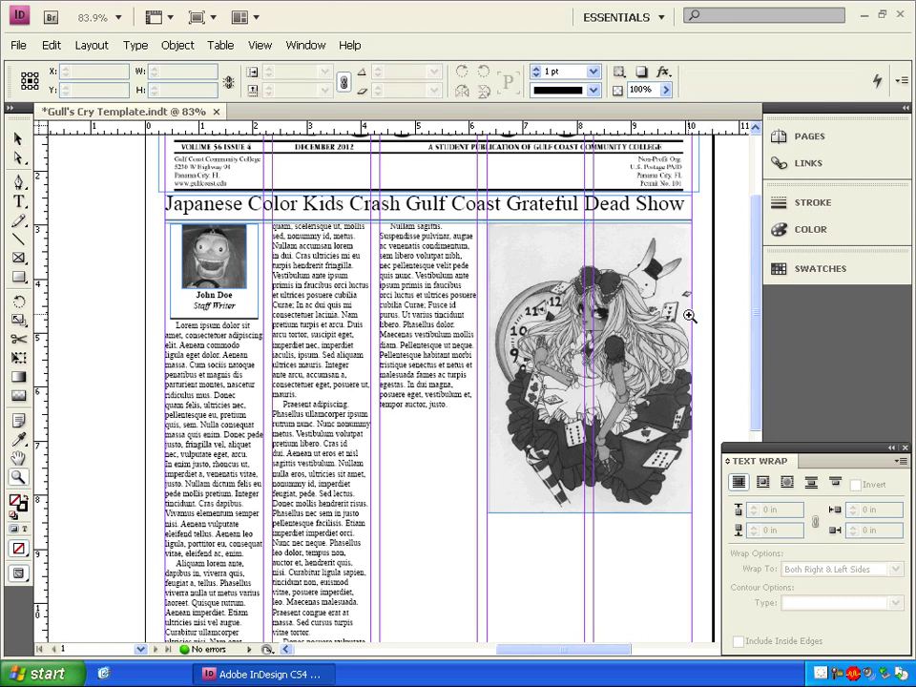
left_click(690, 380)
left_click(410, 418)
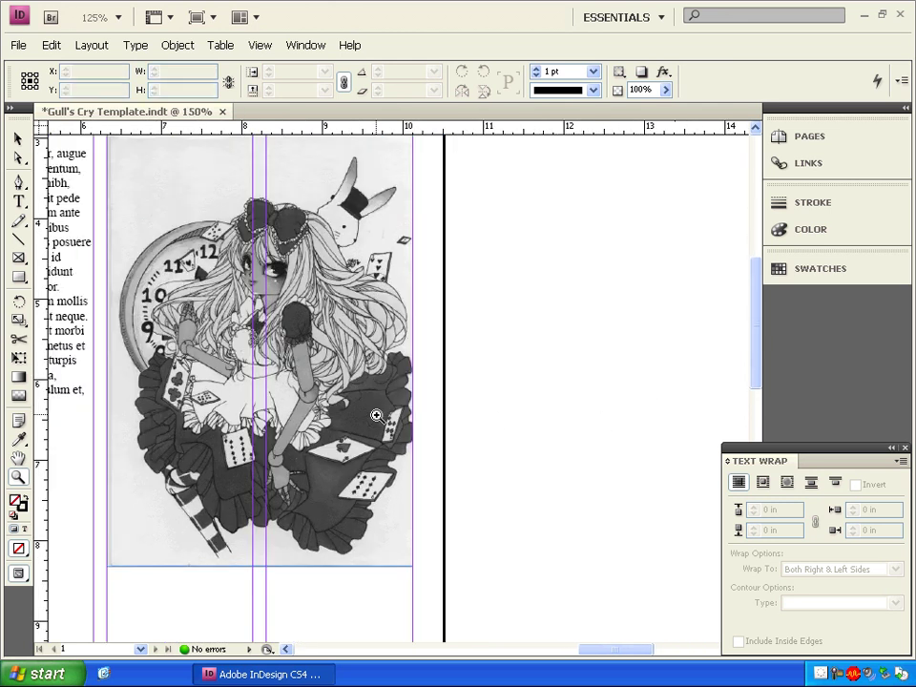
left_click(372, 411)
left_click_drag(611, 659, 596, 655)
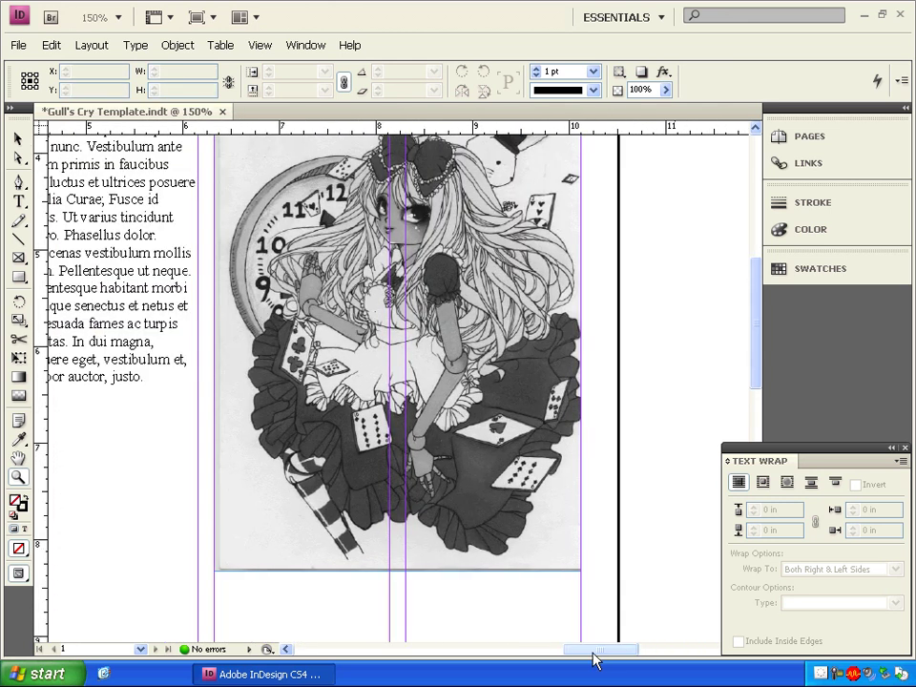
scroll(620, 599, "up", 3)
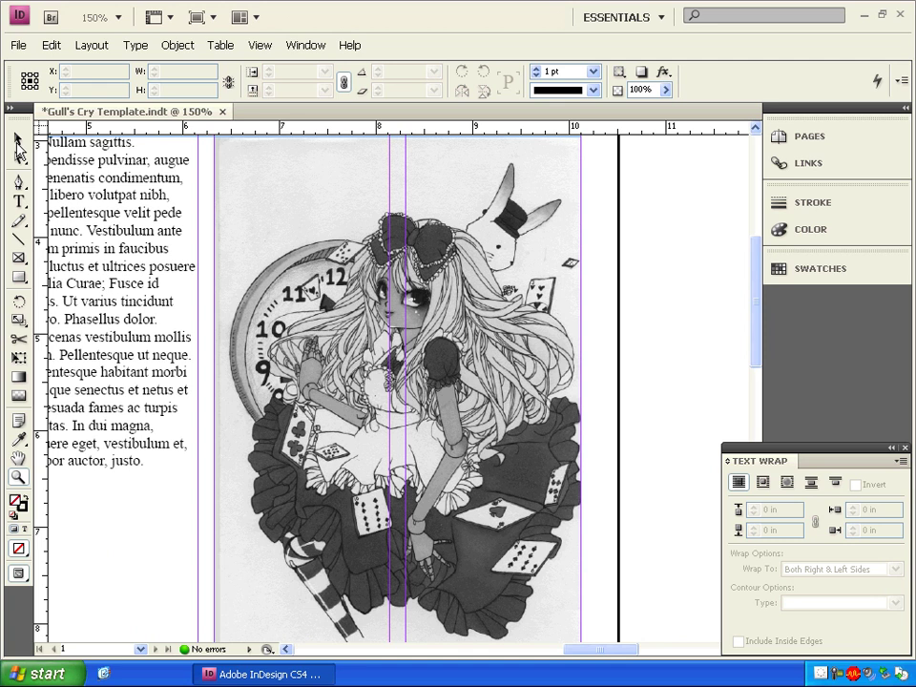
- Trim the frame's left edge inward to about 3.74 × 5.37 in
left_click(18, 139)
left_click(212, 410)
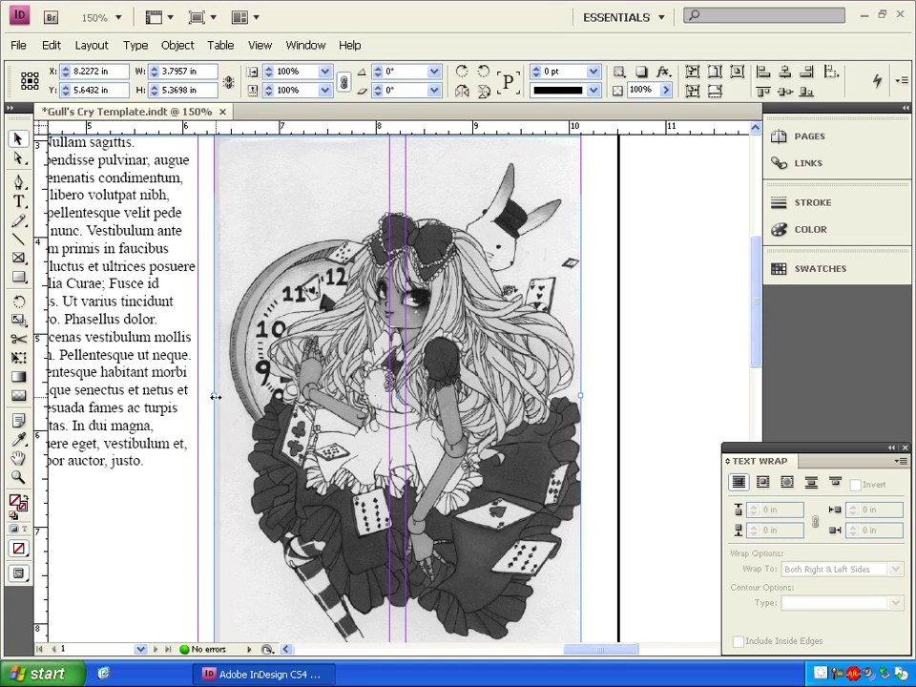
left_click_drag(215, 397, 219, 397)
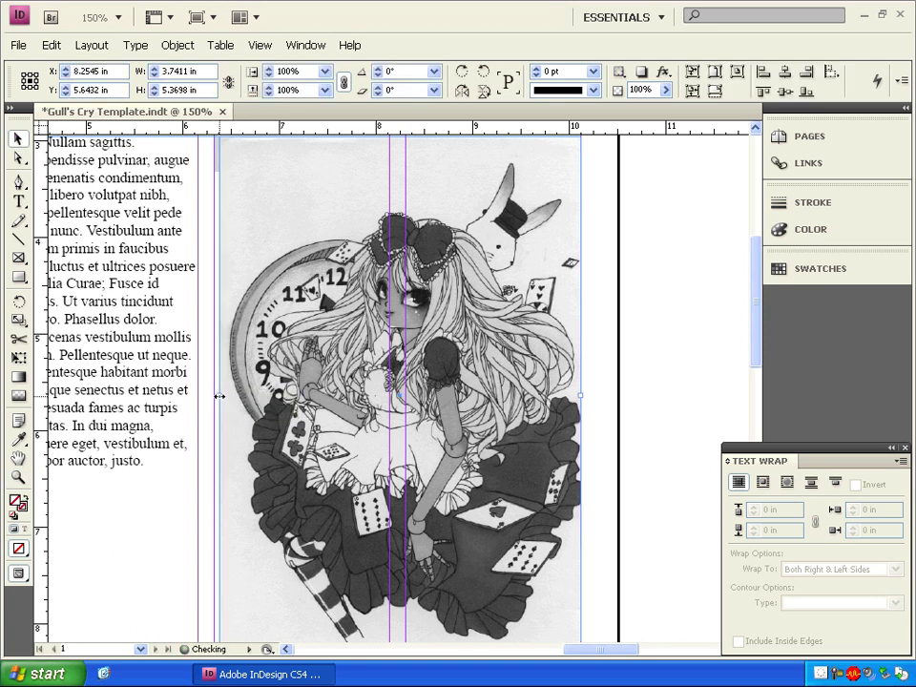
left_click(654, 249)
scroll(649, 255, "up", 2)
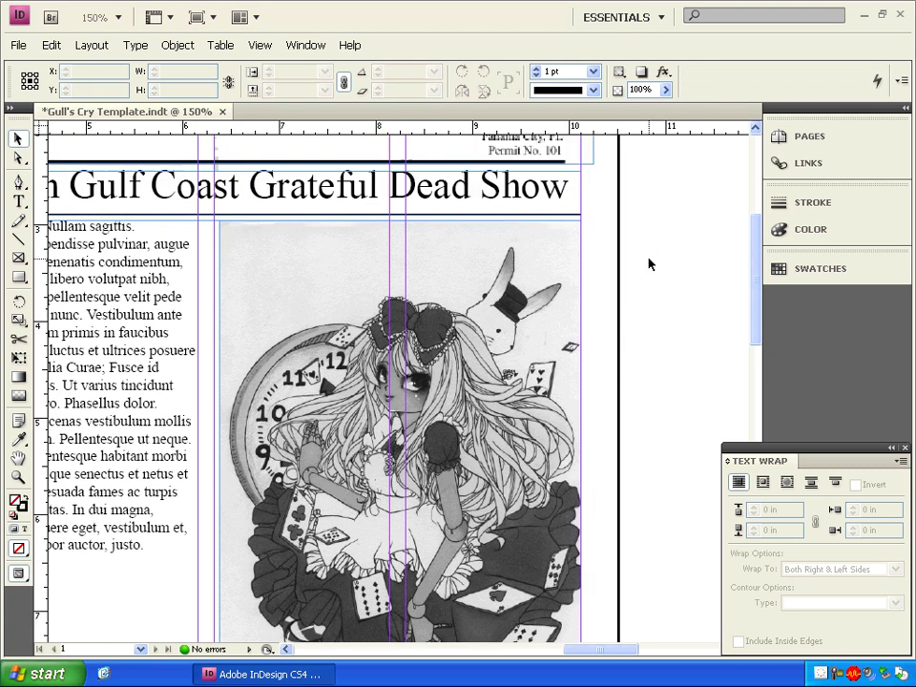
left_click(399, 249)
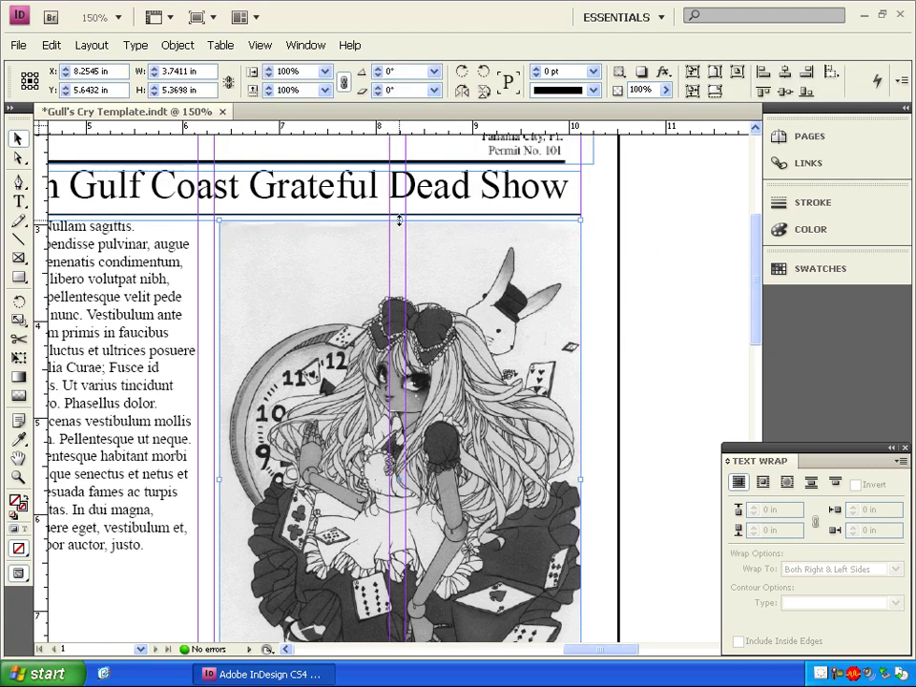
scroll(636, 320, "down", 2)
left_click(636, 296)
scroll(632, 258, "down", 3)
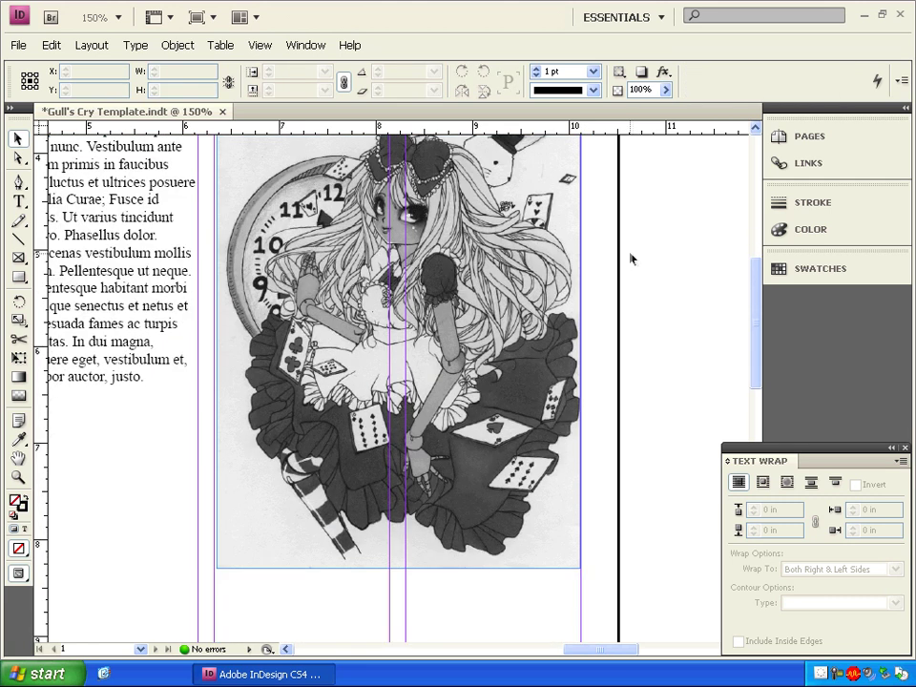
scroll(626, 244, "down", 2)
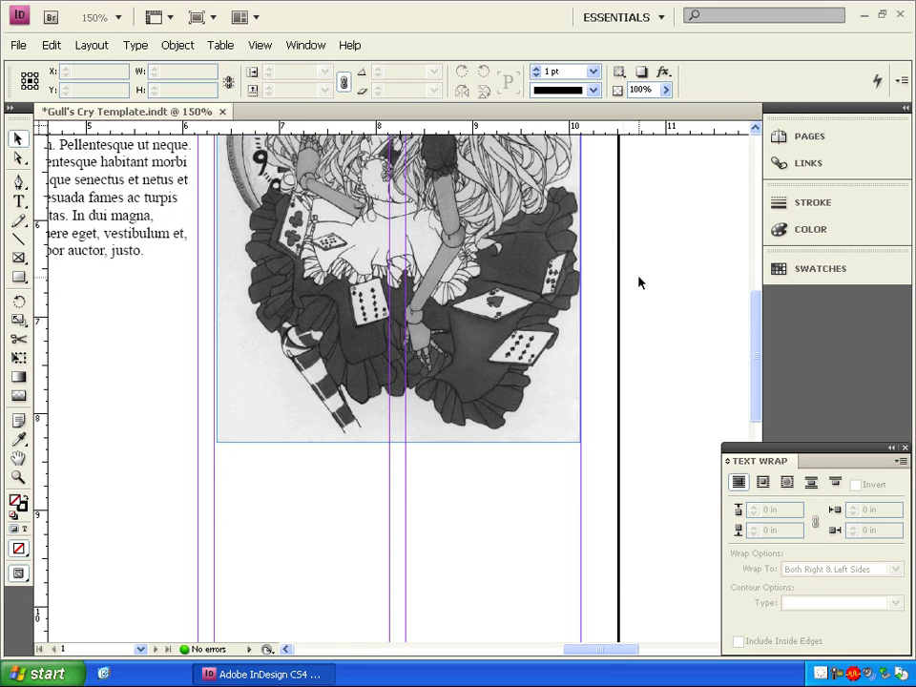
scroll(640, 280, "down", 1)
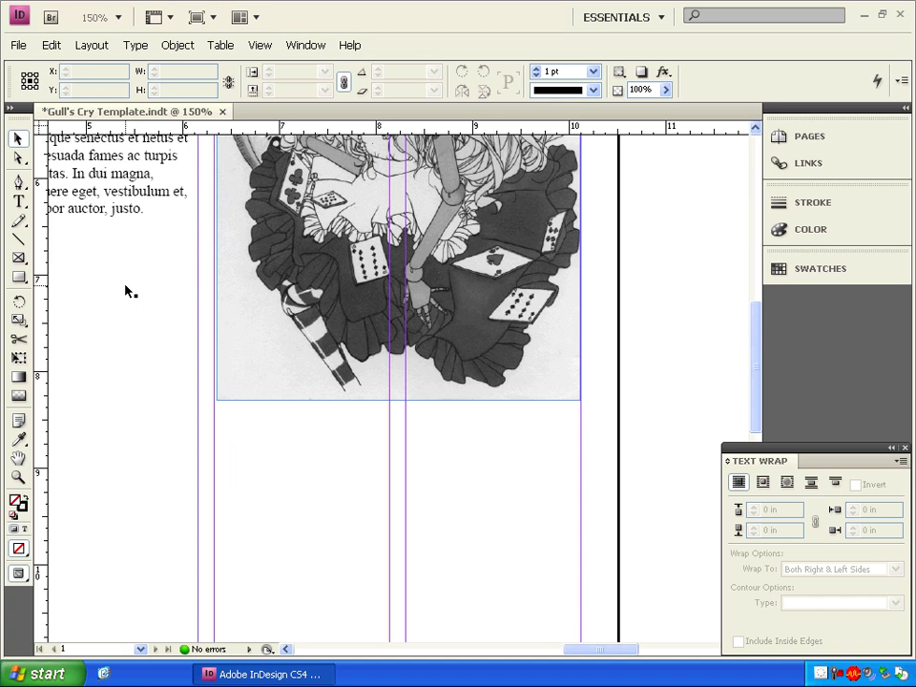
- Apply Wrap around bounding box text wrap to the Alice illustration
left_click(282, 320)
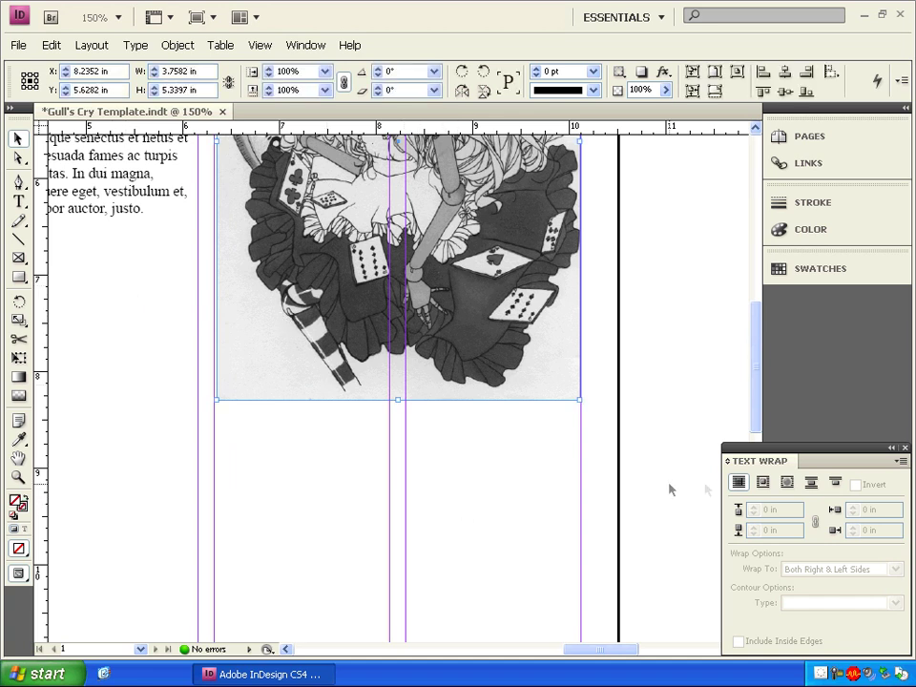
left_click(764, 484)
scroll(573, 429, "up", 1)
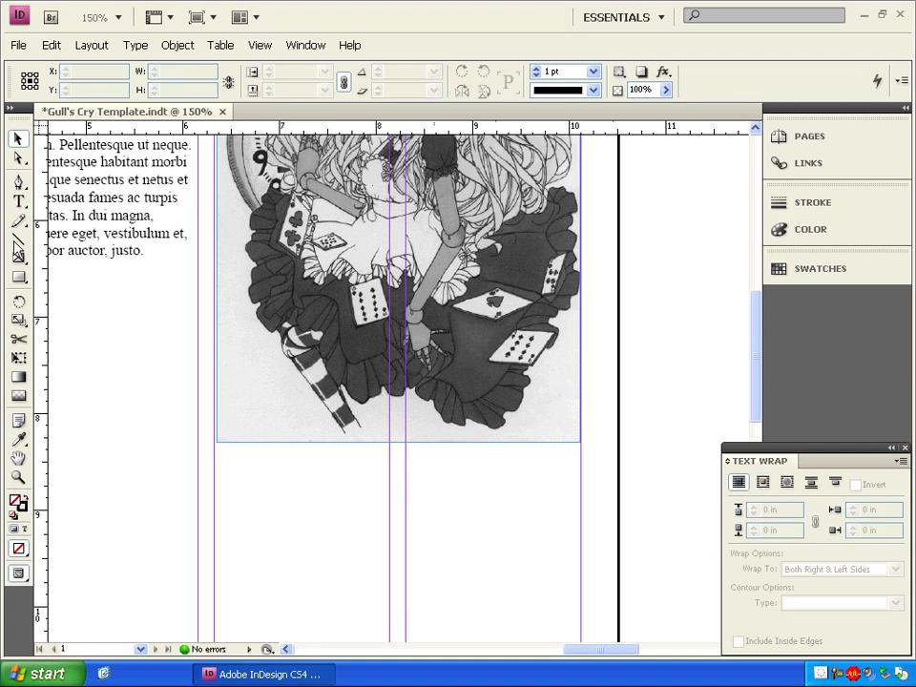
- Draw a 3.8 × 0.412 in caption text frame directly beneath the illustration
left_click(18, 202)
left_click_drag(616, 443, 215, 465)
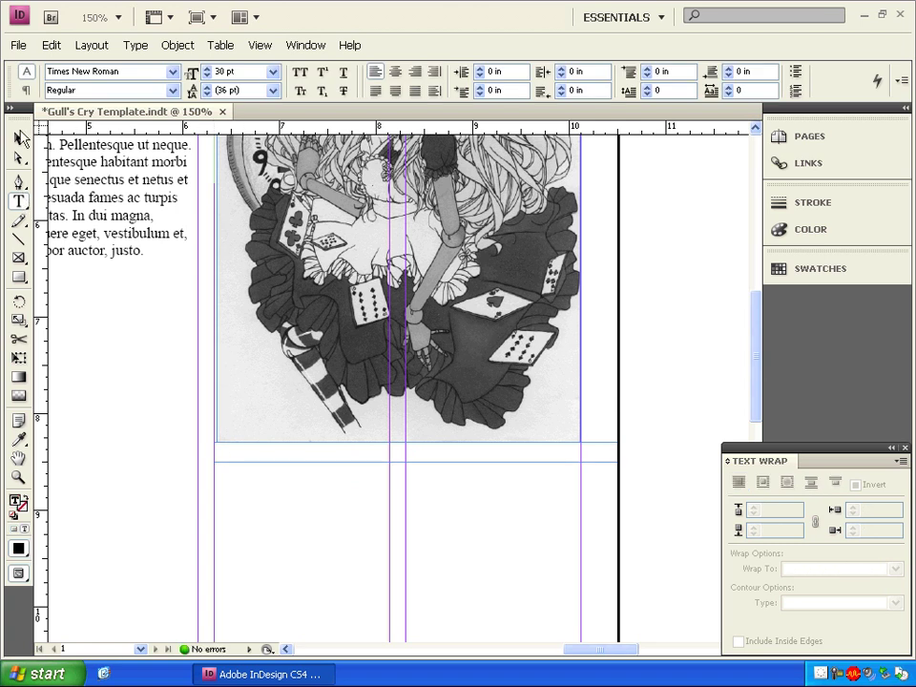
left_click(16, 142)
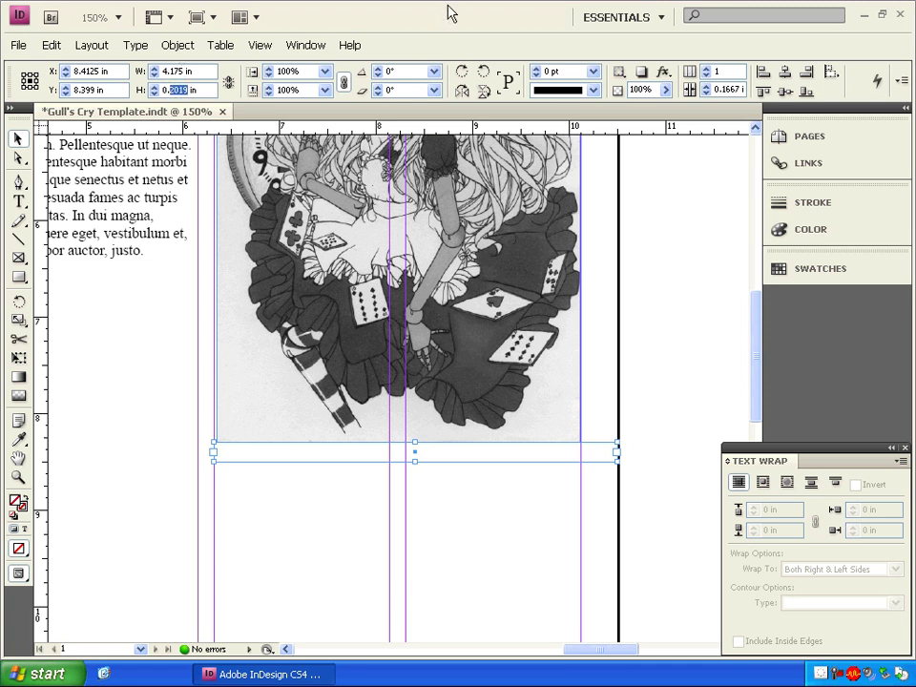
key("ctrl+z")
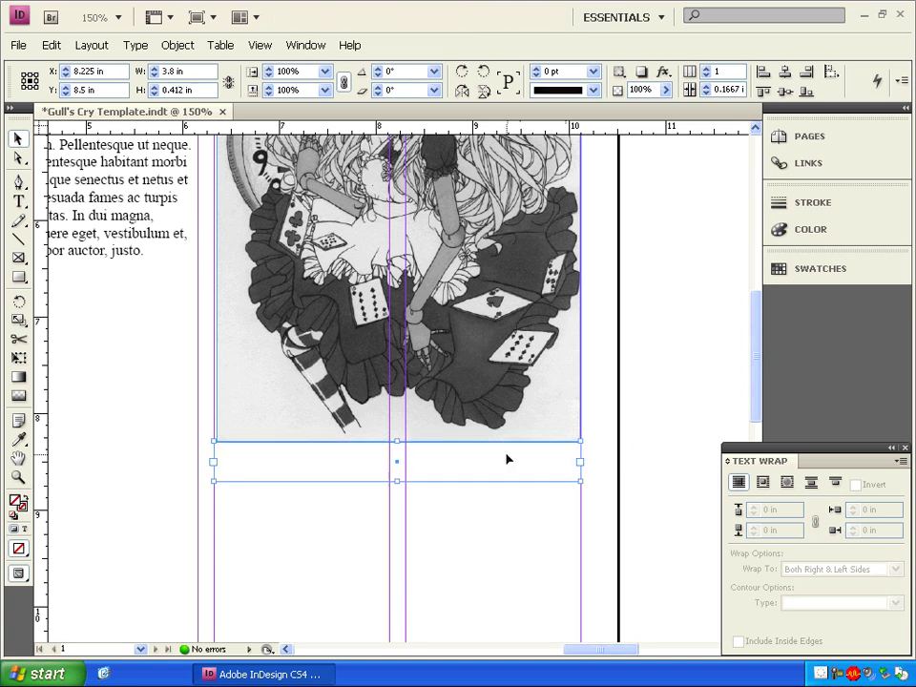
- Type a right-aligned 9 pt photo credit in the caption frame
double_click(507, 453)
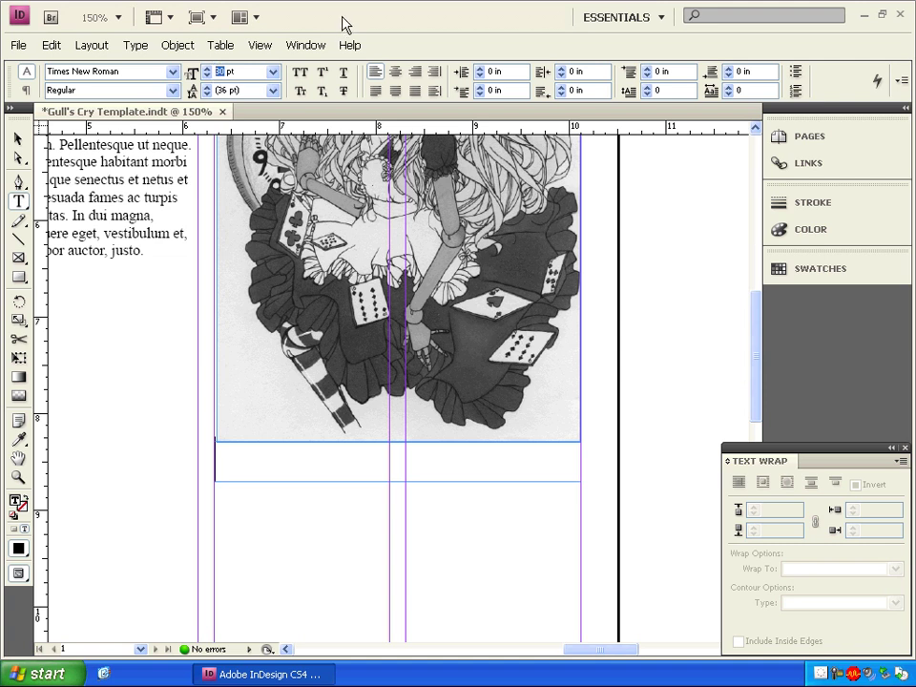
type("9")
key("Return")
left_click(415, 71)
type("Photo courtesy of John Doe")
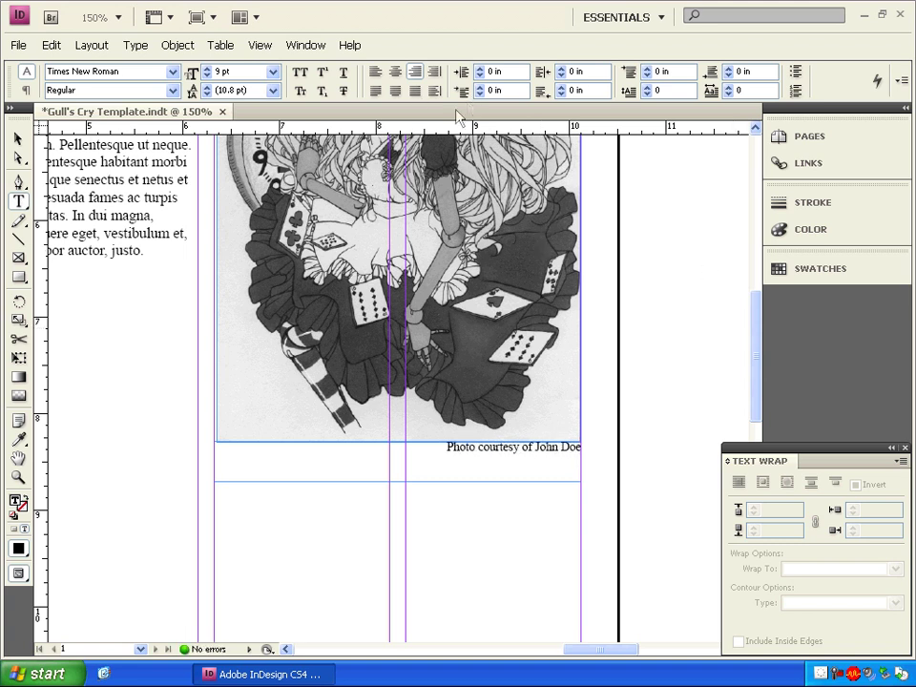
- Add the left-aligned italic caption 'Alice spotted at Gulf Coast concert.'
left_click(374, 72)
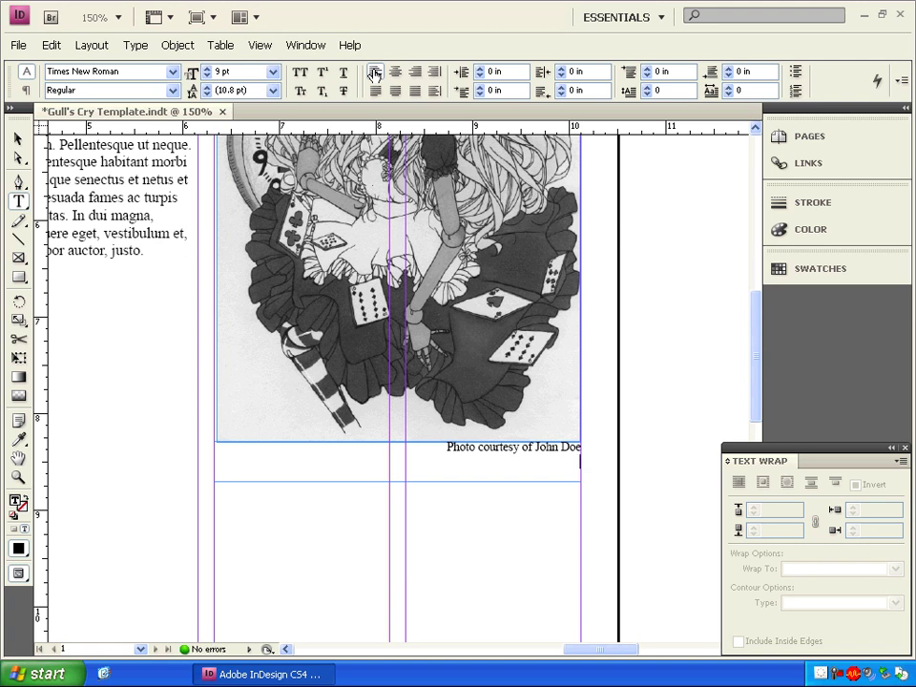
left_click(173, 89)
left_click(81, 125)
type("Alice spotted at ")
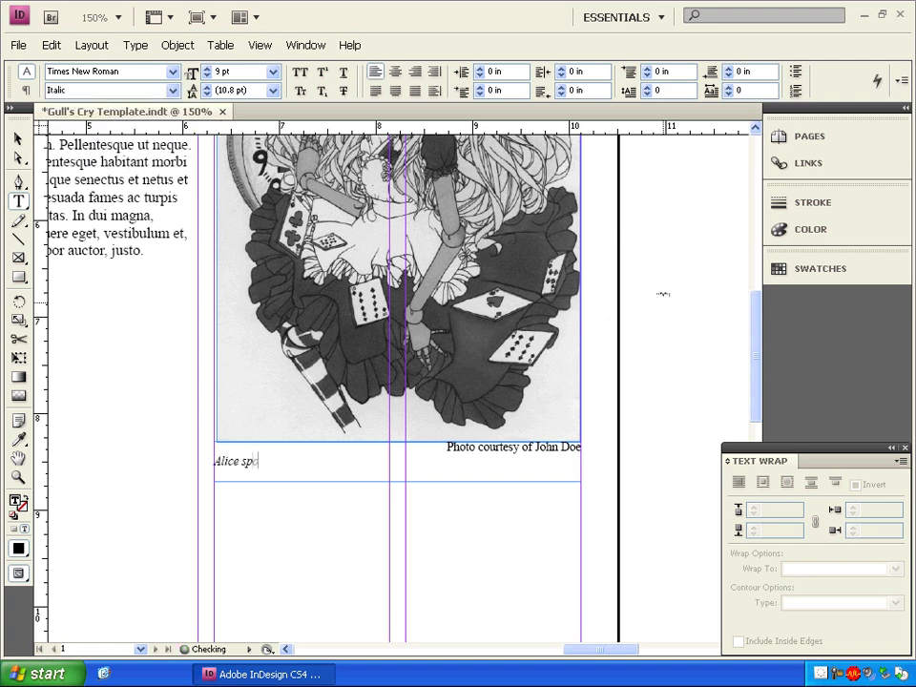
type("Gulf Coast concert.")
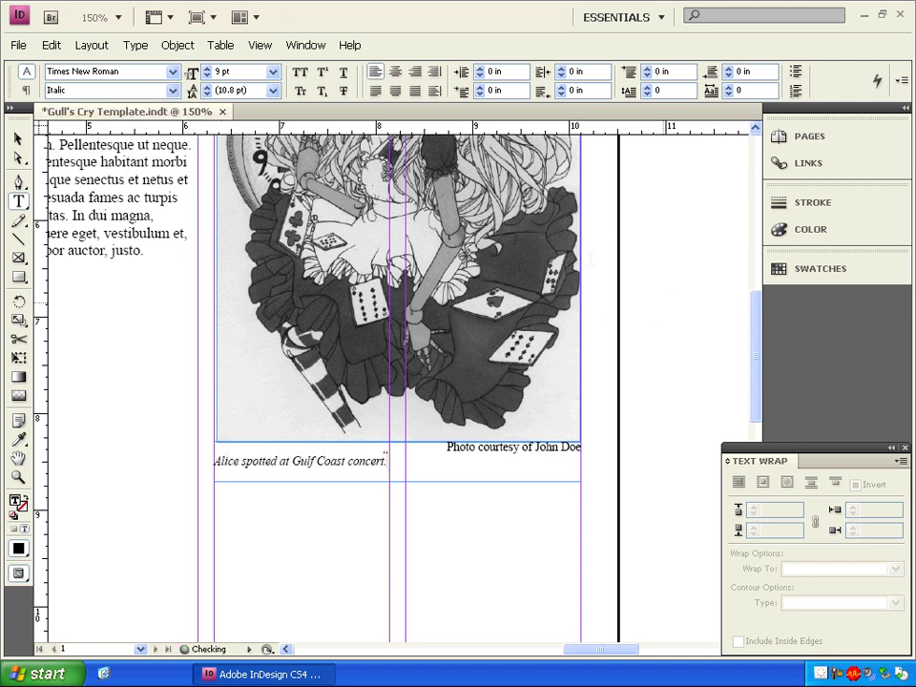
- Shorten the caption frame to its text and draw a horizontal rule beneath it
key("Escape")
left_click_drag(397, 480, 397, 472)
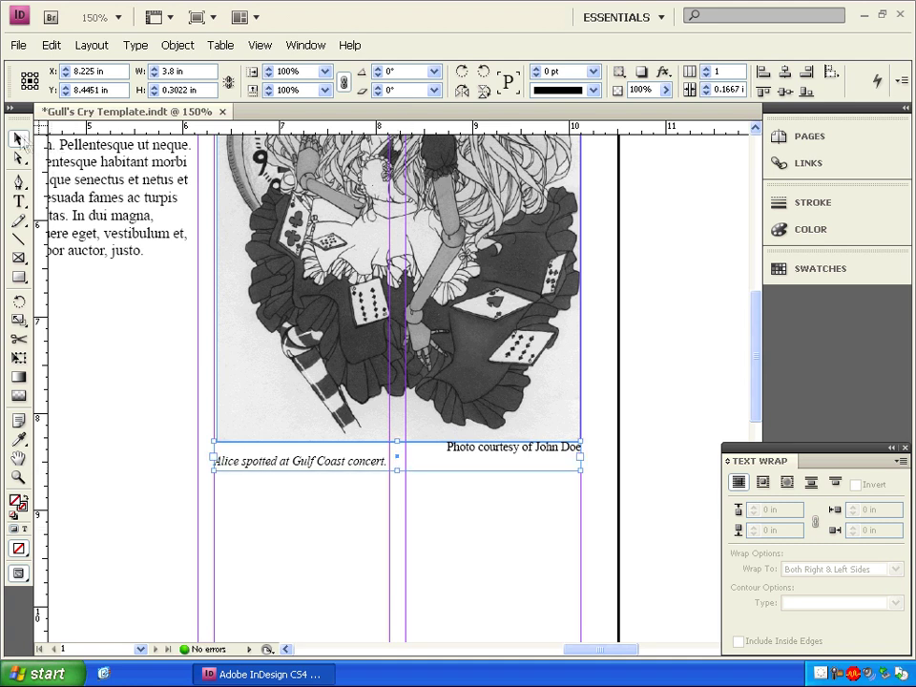
left_click(17, 239)
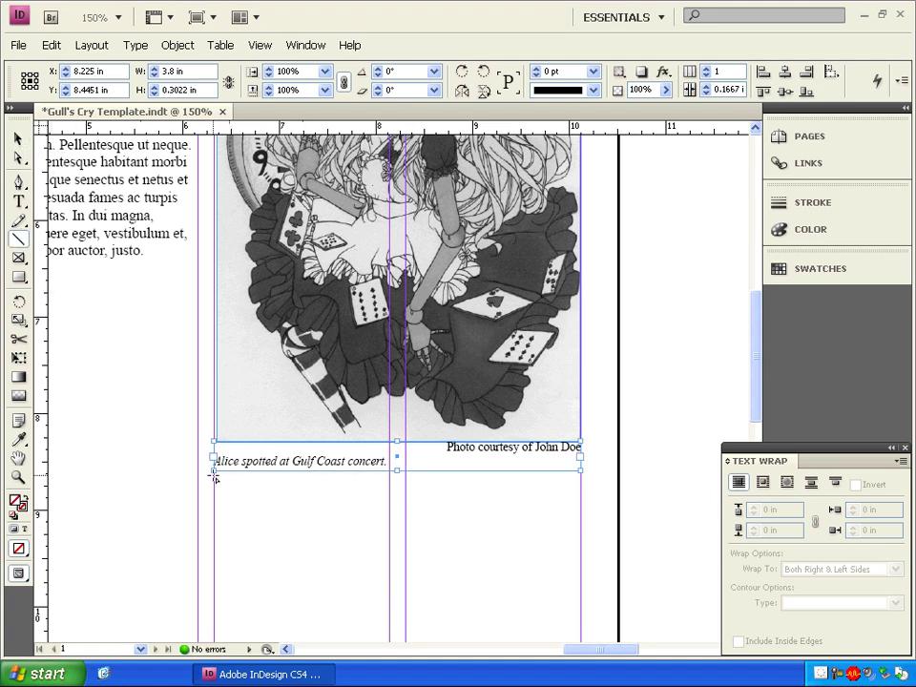
left_click_drag(215, 479, 579, 478)
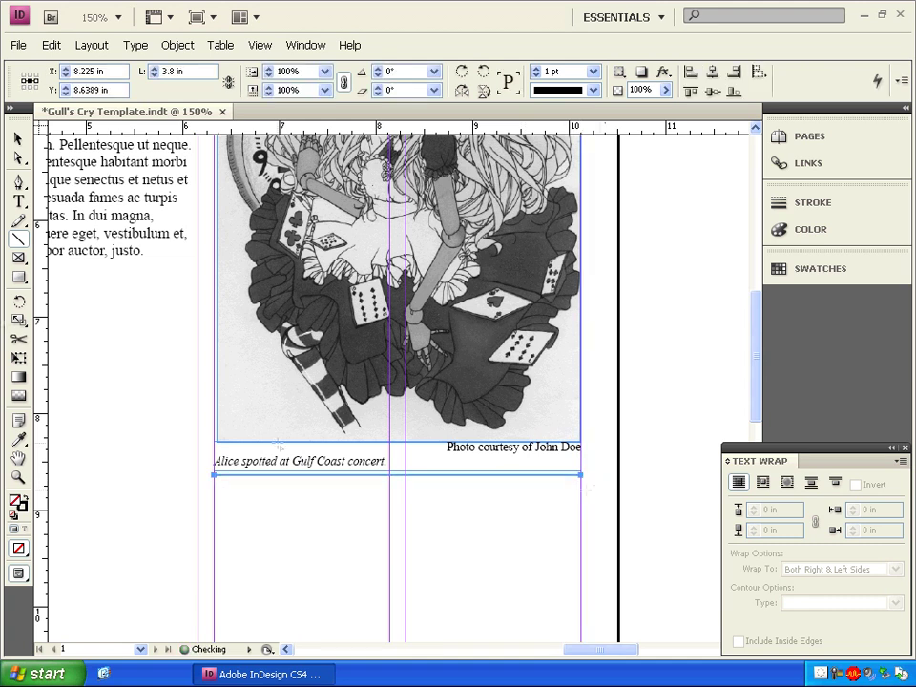
left_click(630, 459, "ctrl")
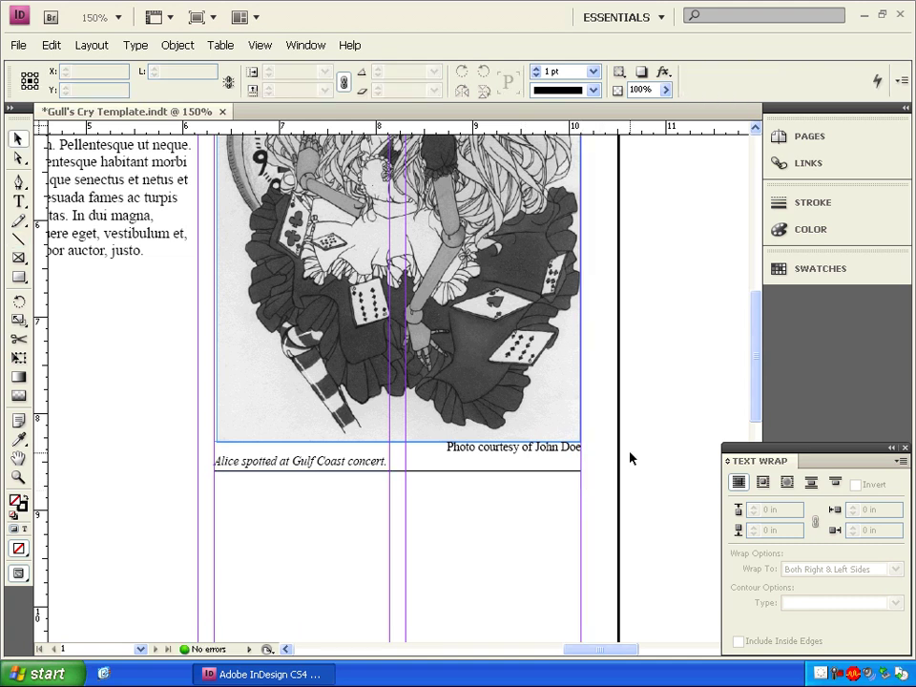
- Give the caption frame Wrap around bounding box and nudge it into place
left_click(521, 509)
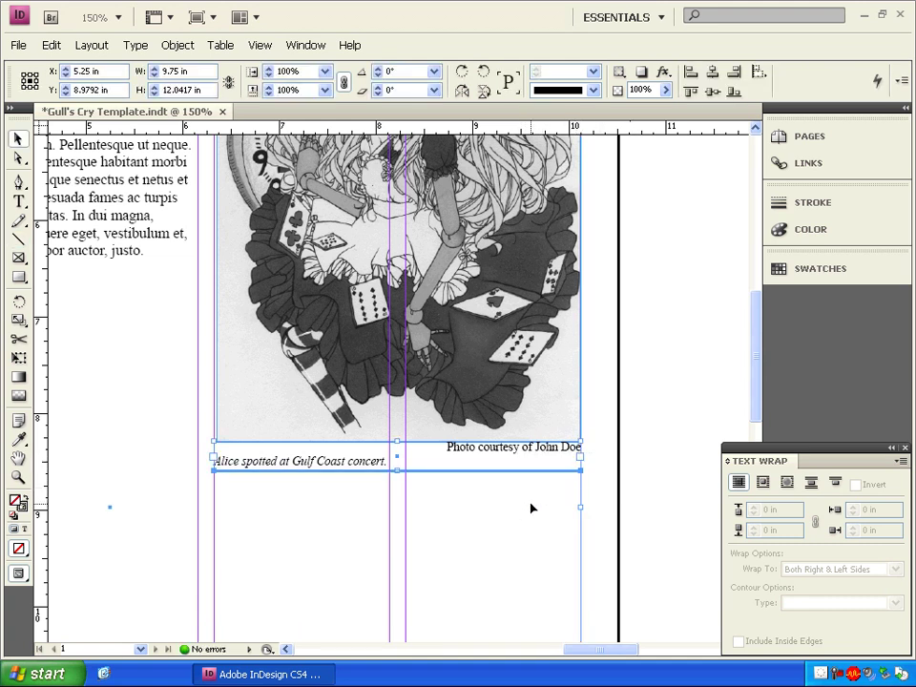
left_click(475, 567)
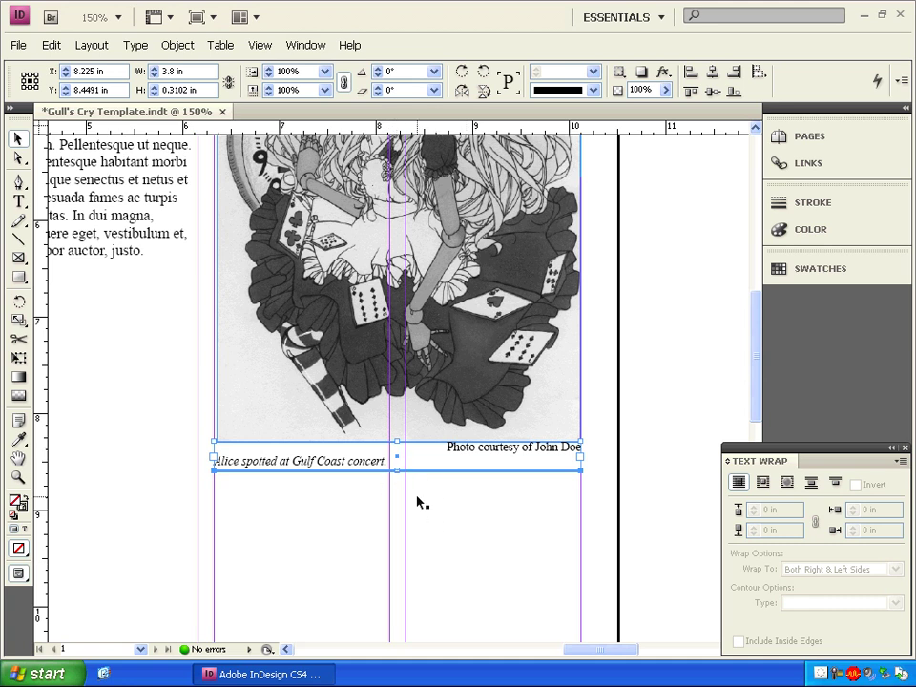
left_click(764, 483)
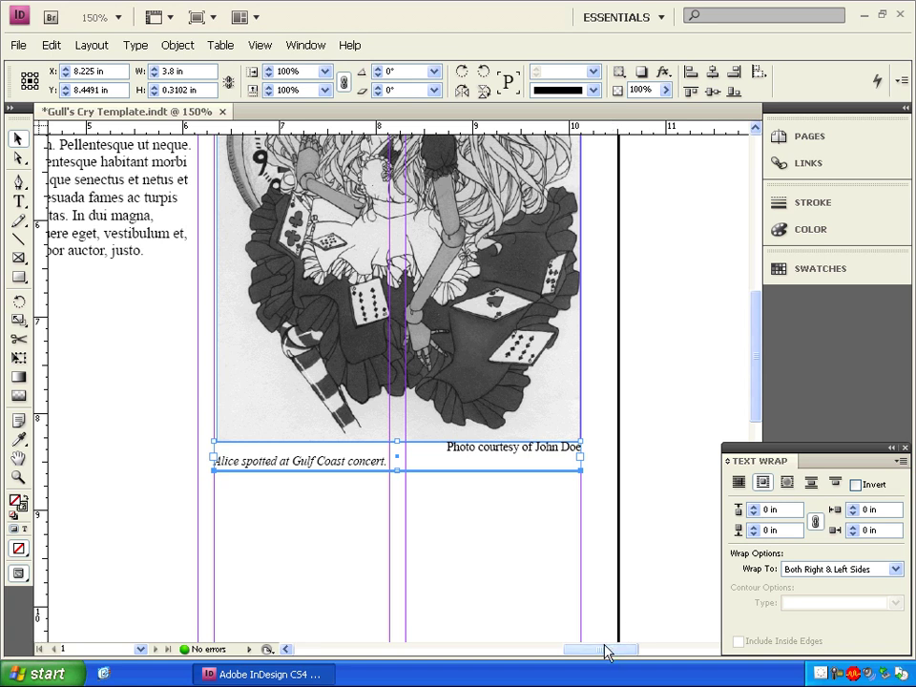
mouse_move(605, 650)
left_mouse_down()
mouse_move(586, 650)
mouse_move(607, 648)
left_mouse_up()
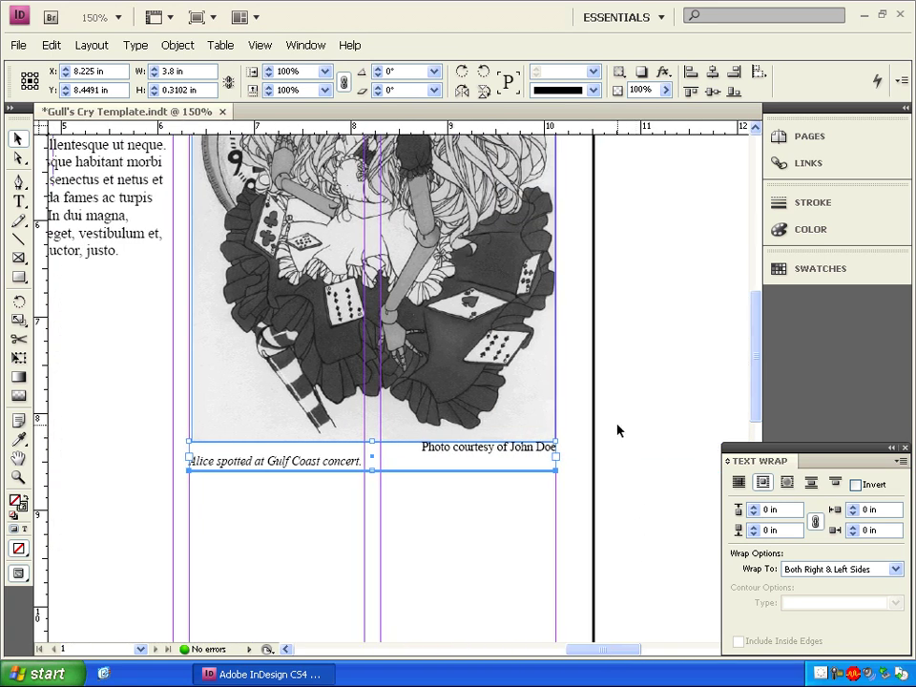
key("Down")
key("Down")
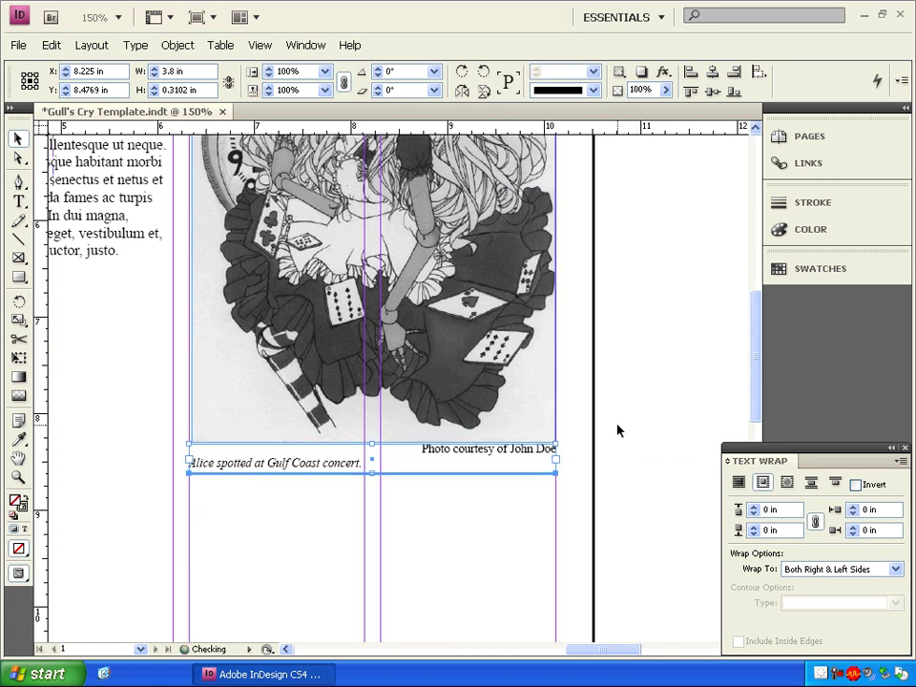
key("Down")
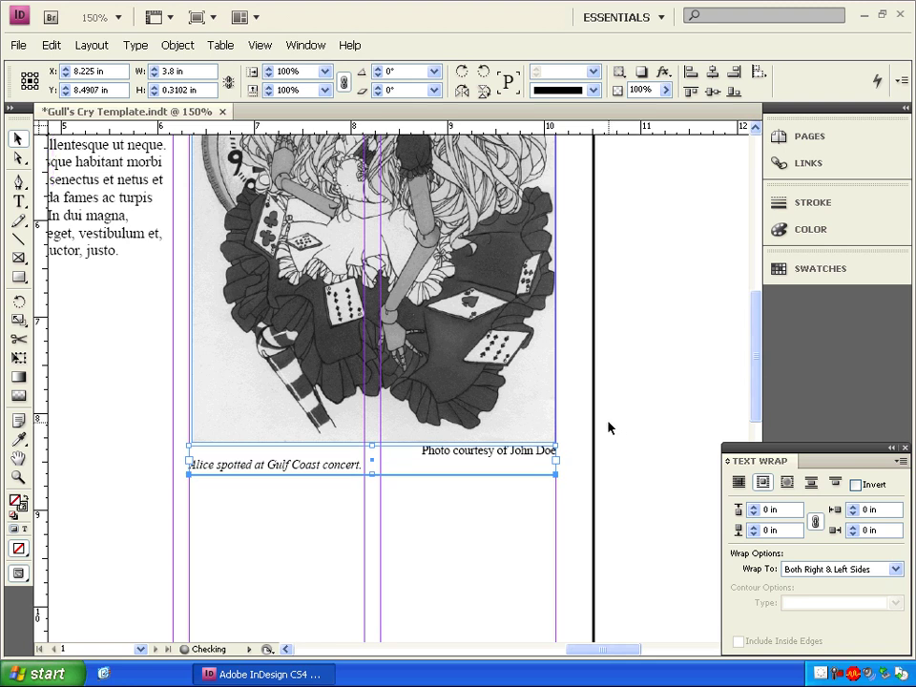
key("Up")
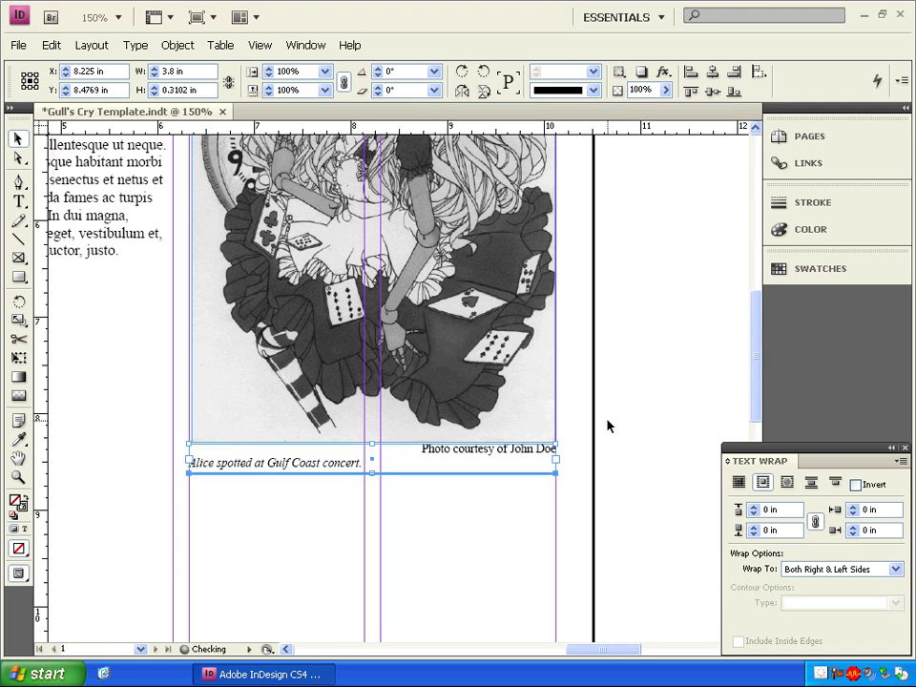
key("Down")
left_click(601, 436)
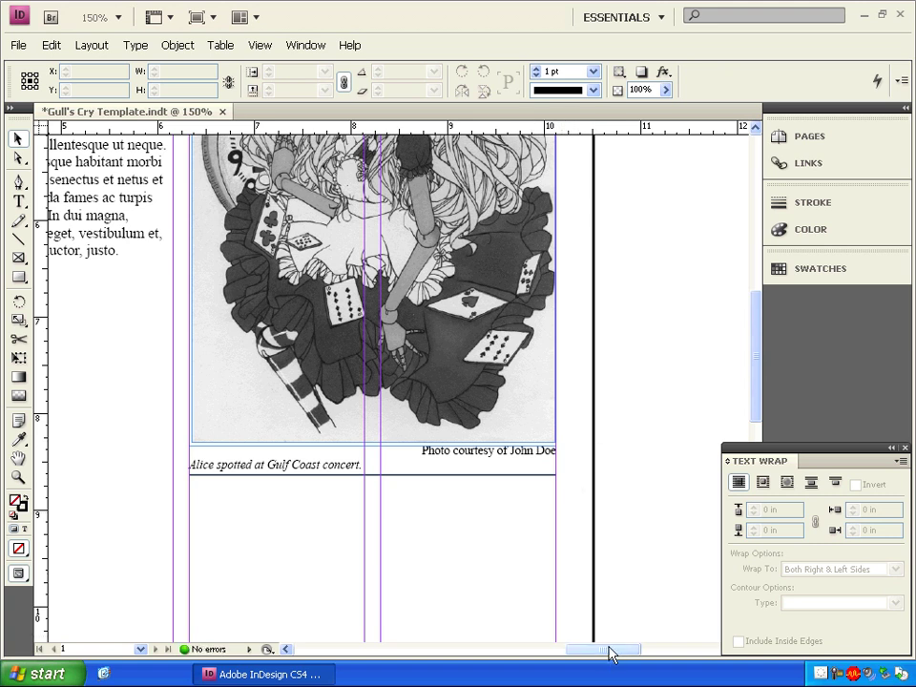
- Fit the page in the window and load Mask Grayscale.tif for placing
left_click_drag(611, 654, 583, 650)
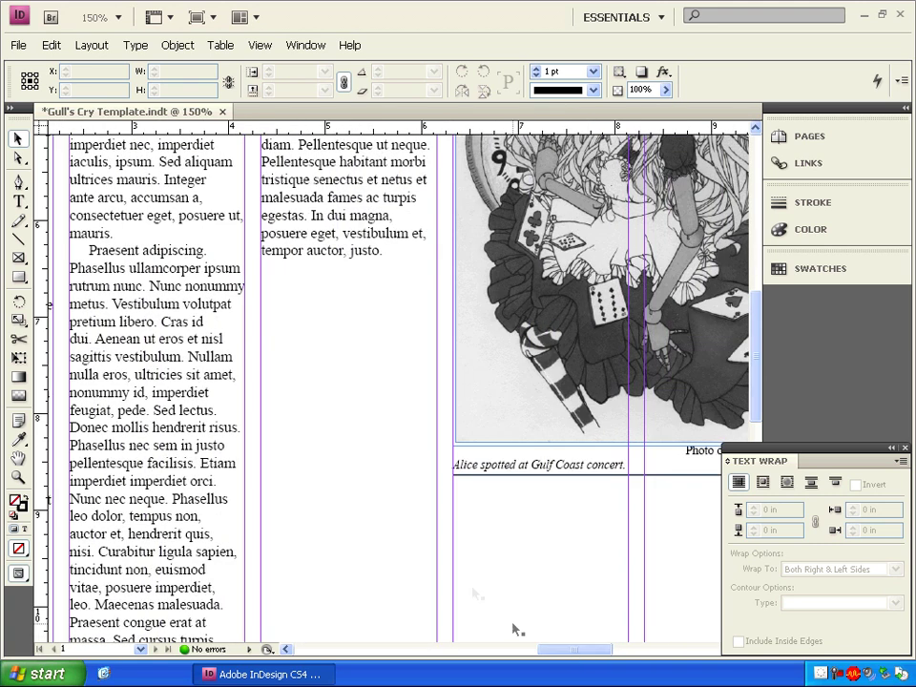
scroll(444, 532, "down", 3)
scroll(444, 524, "down", 1)
scroll(442, 521, "up", 1)
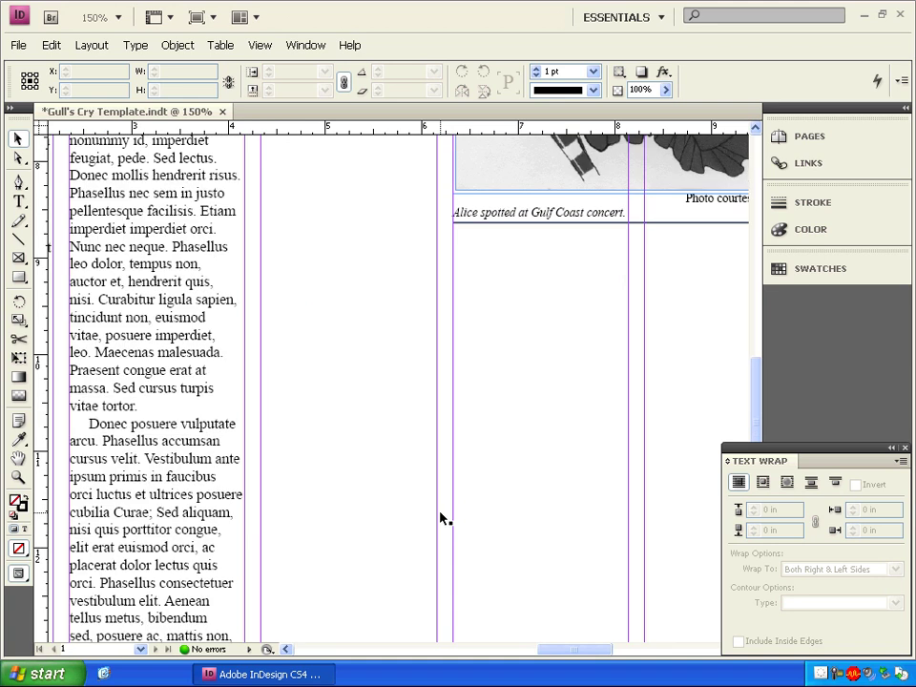
key("ctrl+0")
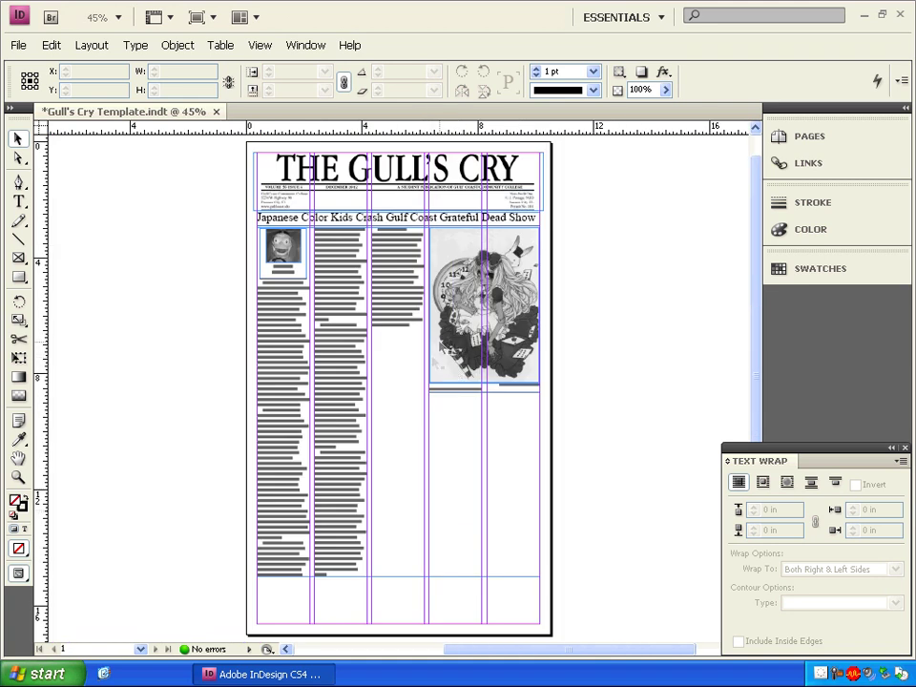
left_click(18, 45)
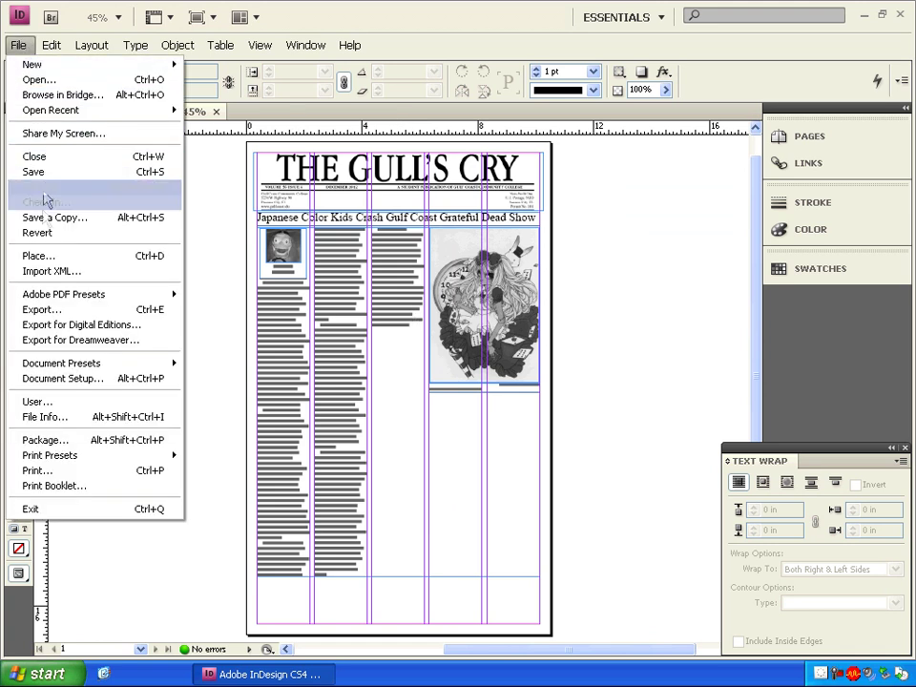
left_click(34, 258)
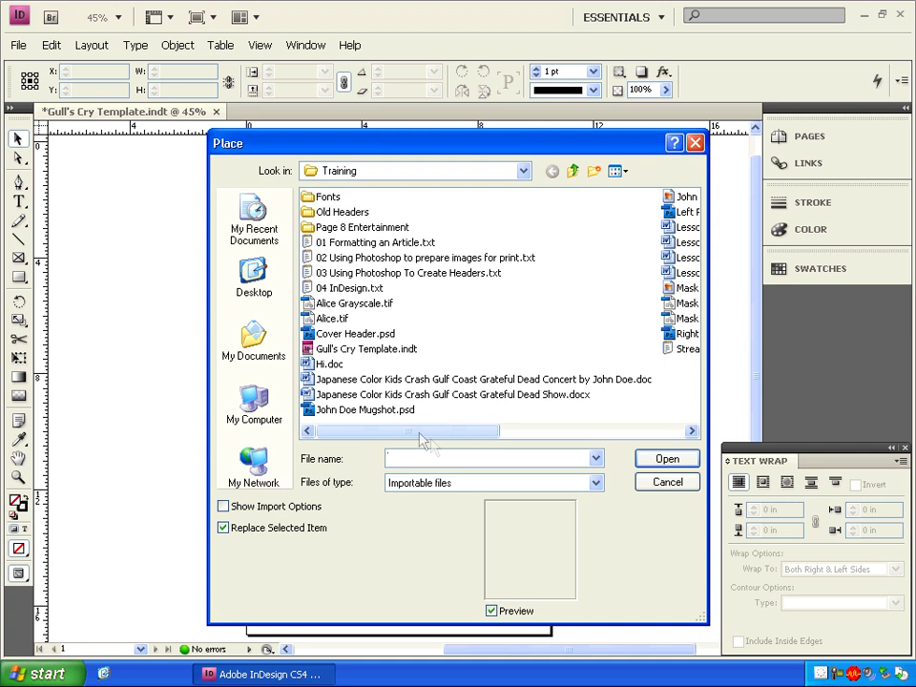
left_click_drag(435, 438, 534, 435)
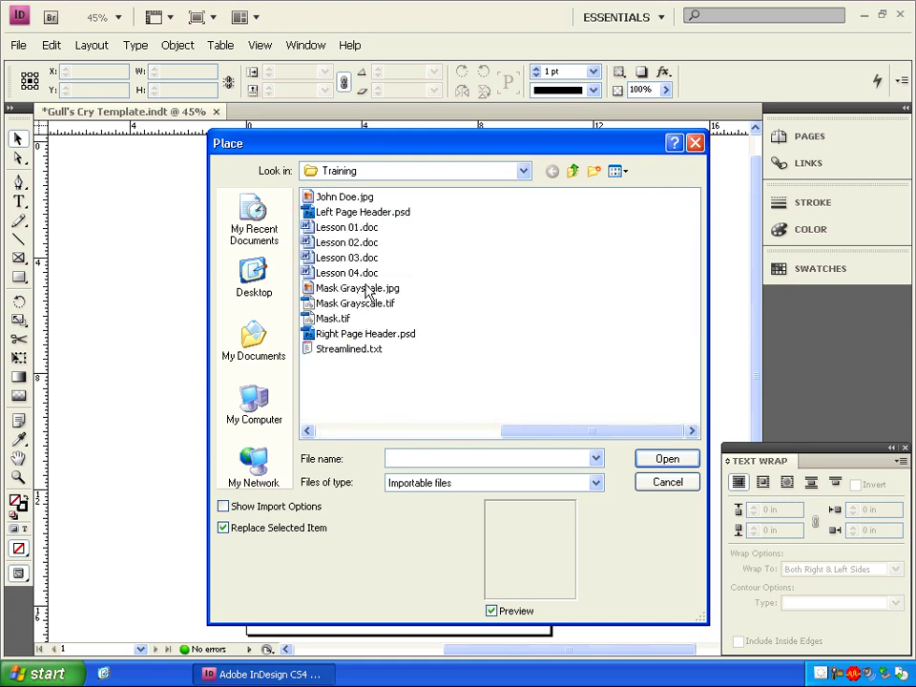
double_click(339, 305)
- Place the Mask illustration in the lower-left two columns, about 3.78 × 5.51 in, fitted proportionally
left_click(181, 333)
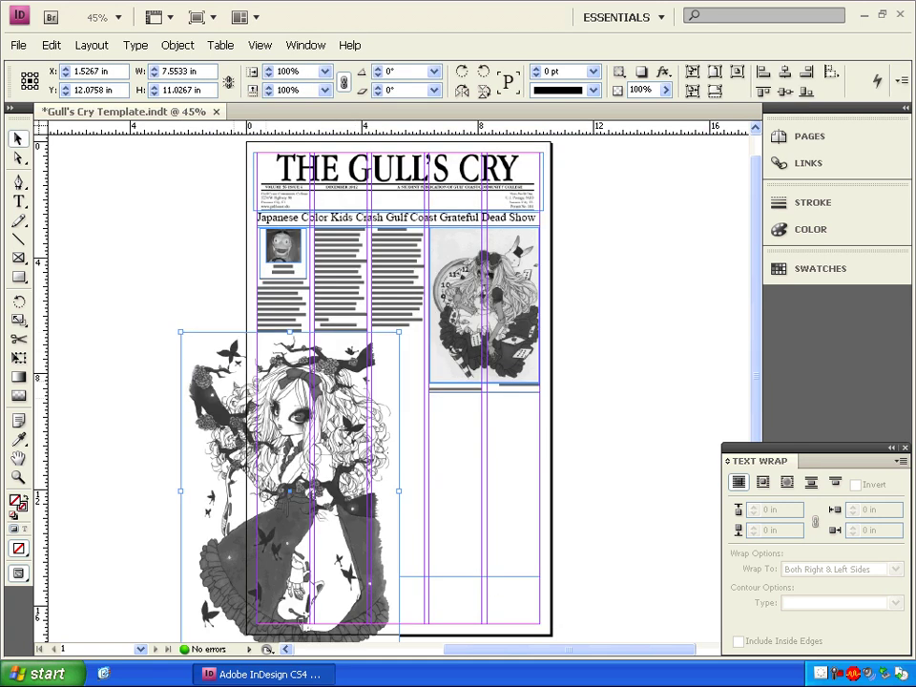
left_click_drag(222, 390, 299, 287)
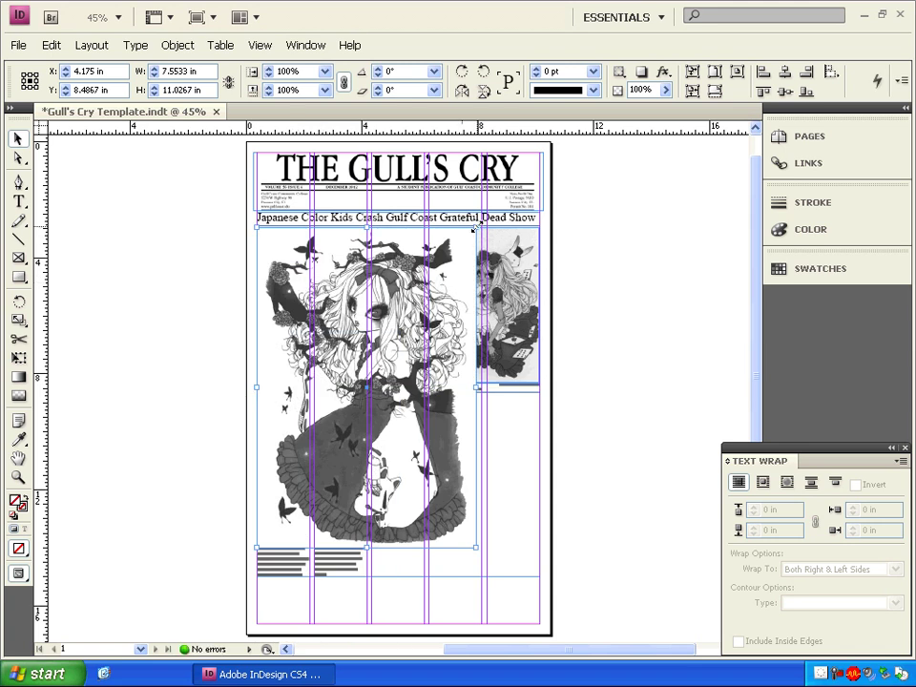
left_click_drag(474, 229, 256, 387)
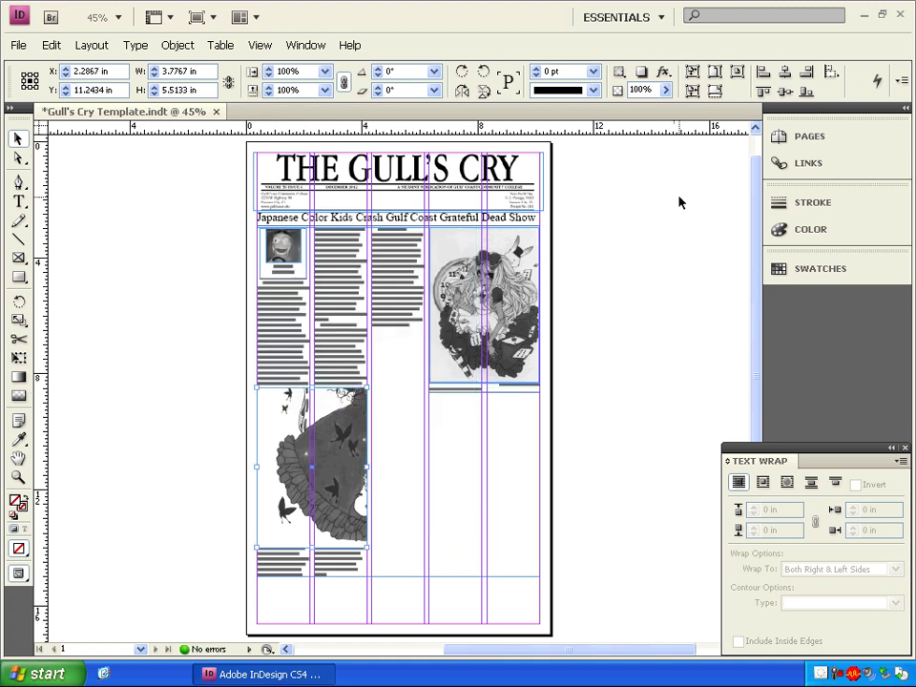
left_click(714, 94)
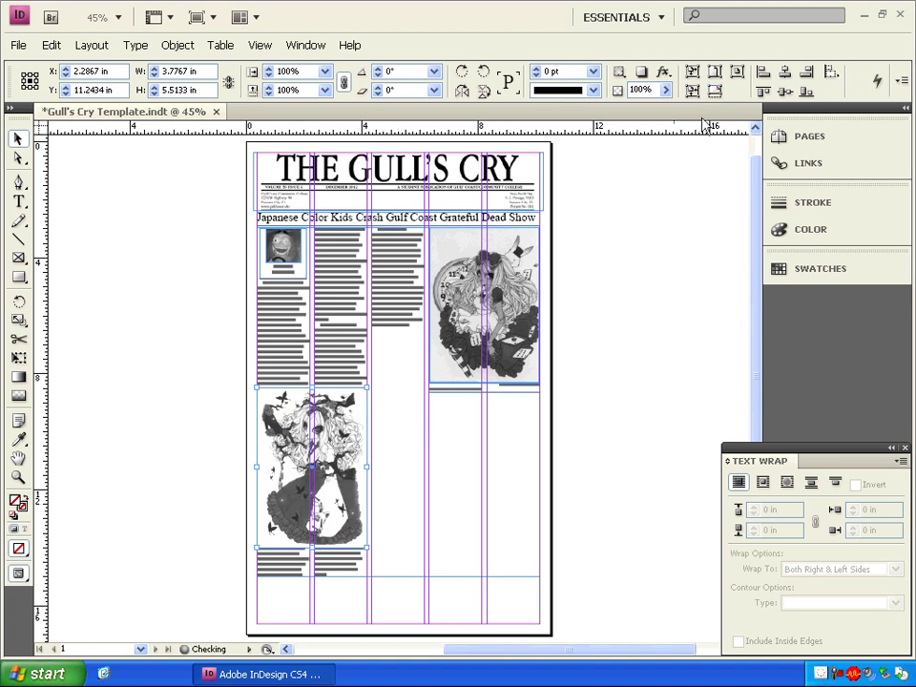
left_click(640, 259)
- Zoom to 100% and select the 'Alice spotted at Gulf Coast concert.' caption frame
key("z")
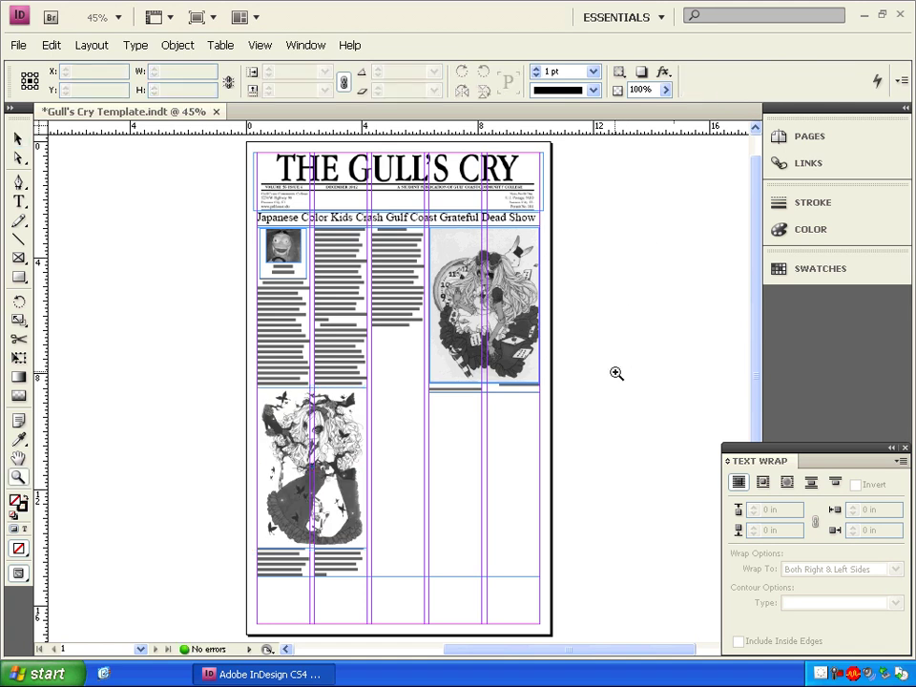
left_click(525, 387)
left_click(355, 414)
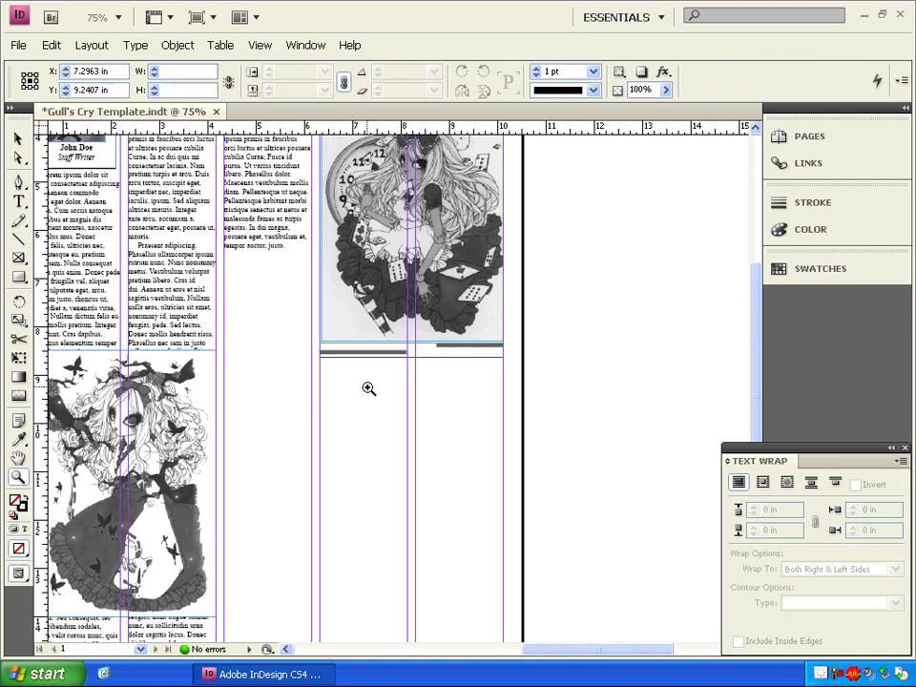
left_click(368, 387)
scroll(392, 339, "down", 3)
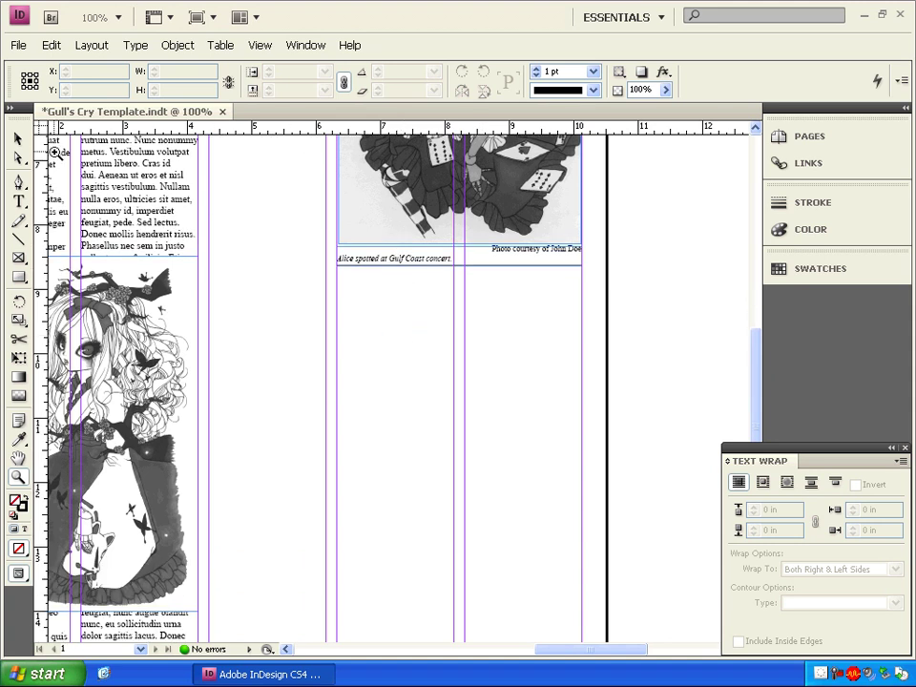
left_click(17, 138)
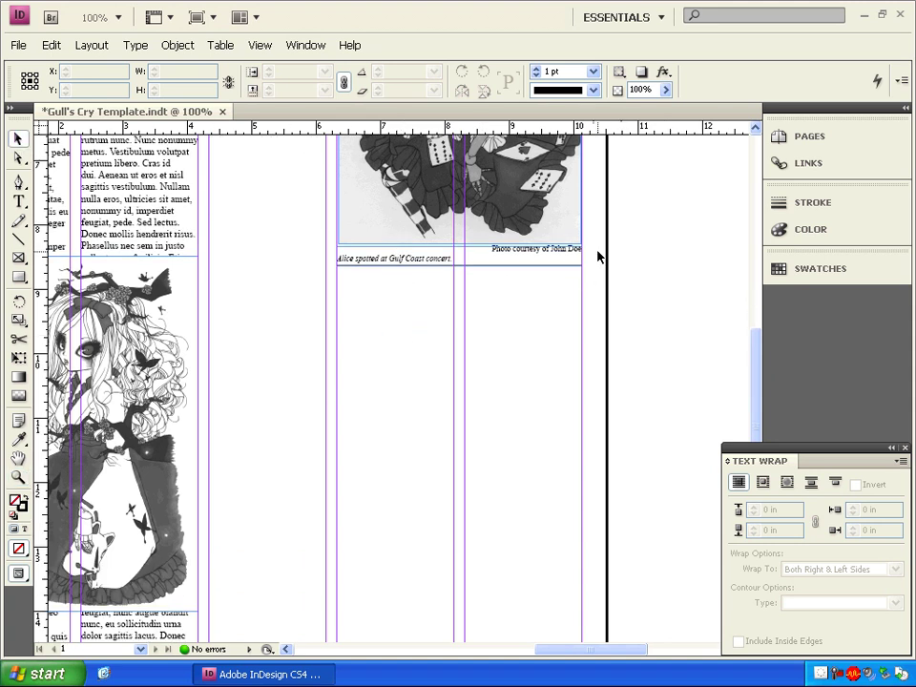
left_click(556, 255)
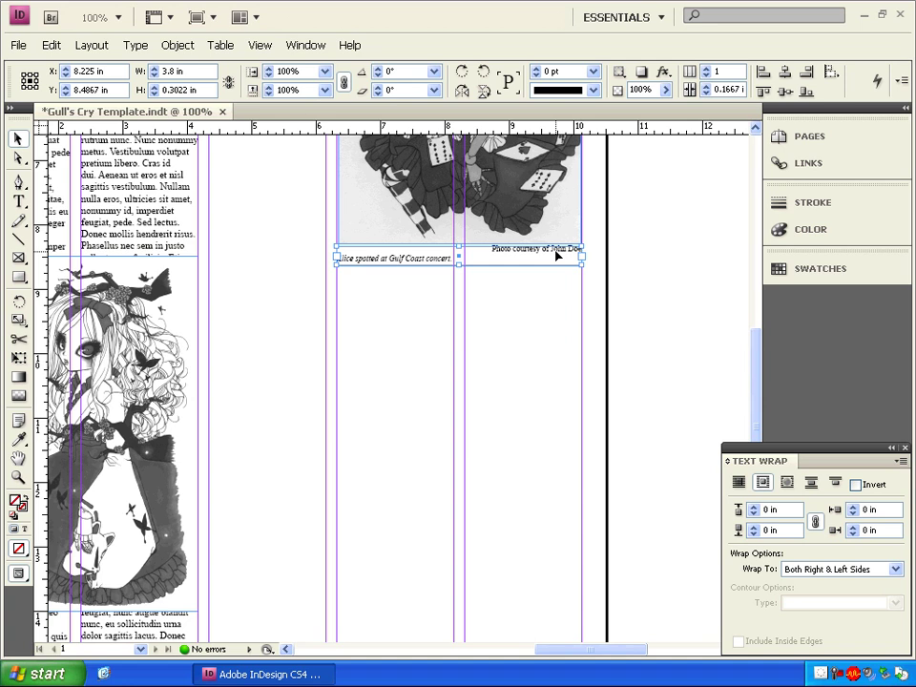
- Copy the Alice caption frame and paste a duplicate onto the pasteboard
right_click(557, 255)
left_click(581, 279)
left_click_drag(576, 653, 499, 654)
scroll(491, 548, "down", 3)
left_click(330, 450)
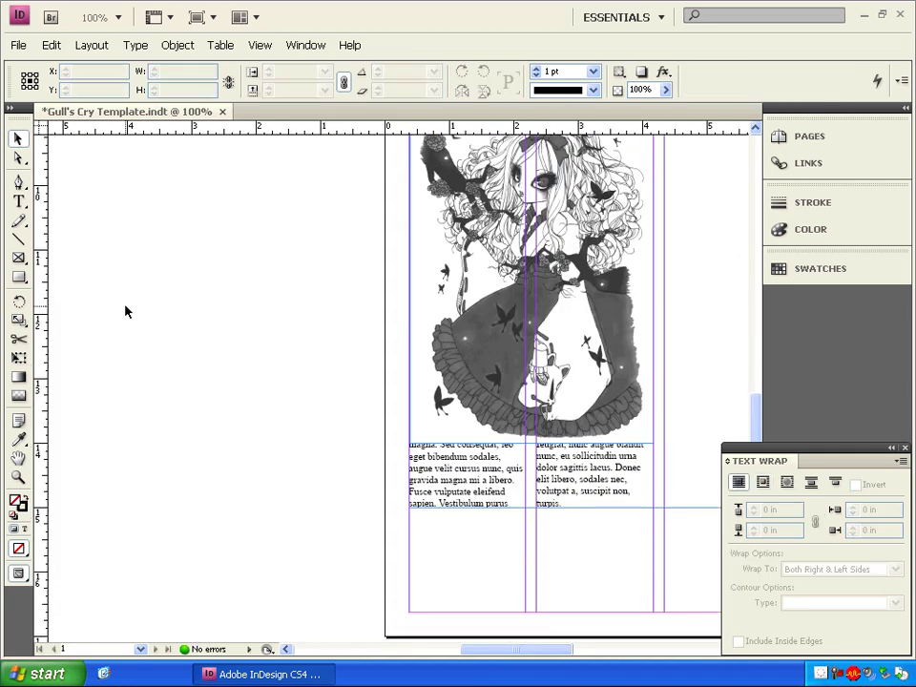
right_click(127, 311)
left_click(145, 316)
- Position the pasted caption directly beneath the Mask illustration at X 2.275 in
left_click_drag(297, 399, 441, 455)
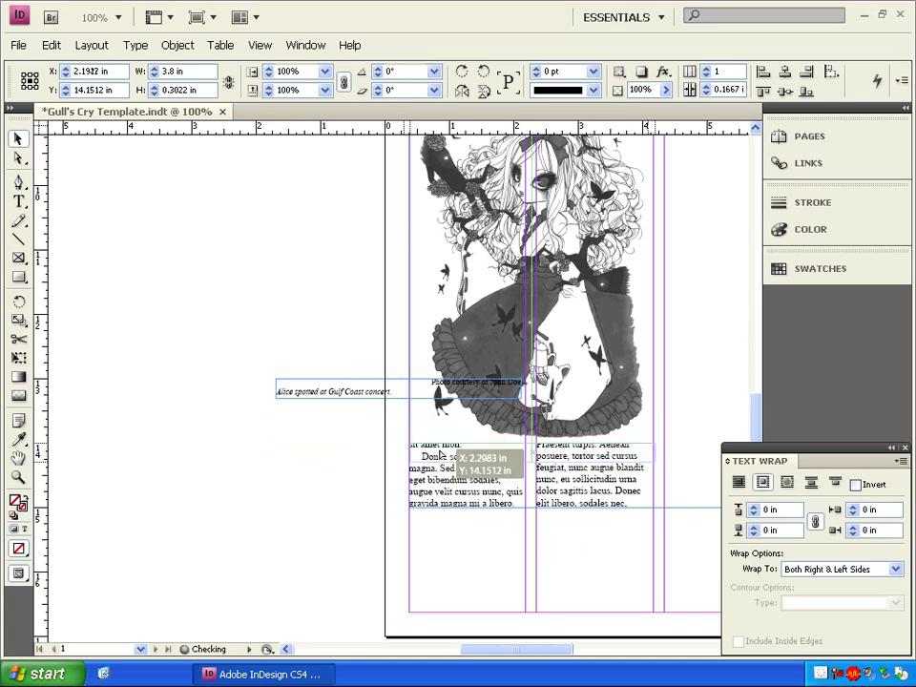
left_click_drag(440, 454, 438, 451)
left_click(333, 438)
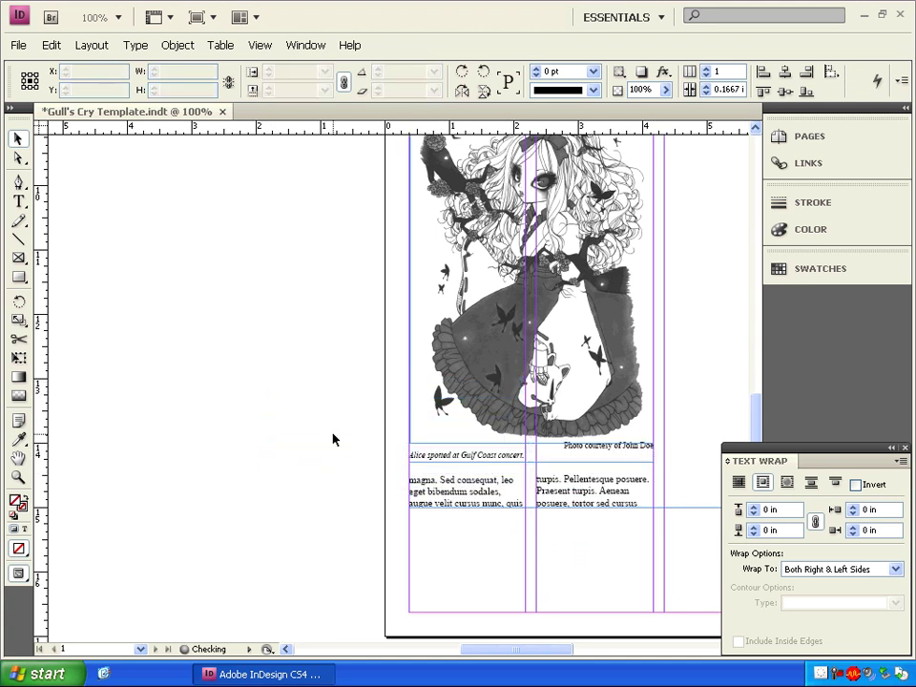
left_click(487, 454)
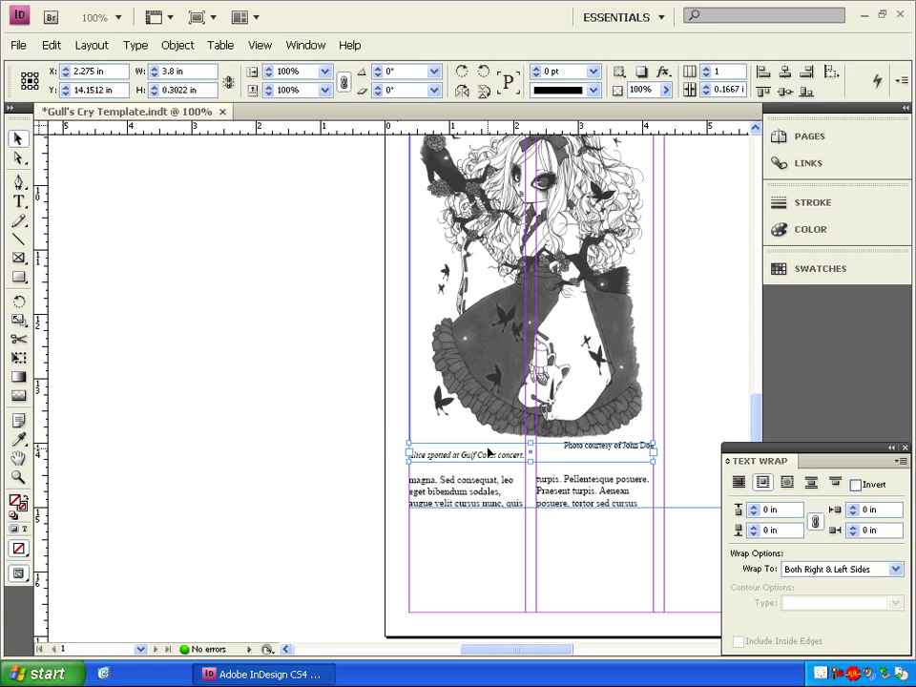
left_click_drag(487, 455, 487, 459)
- Wrap the article text around the Mask illustration's bounding box, then fit the page in the window
left_click(347, 441)
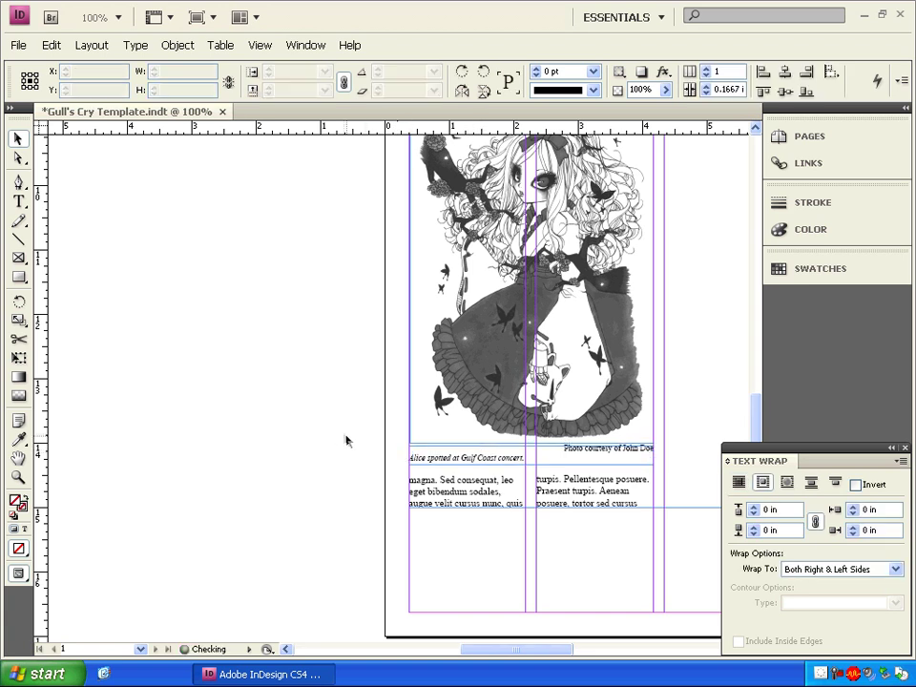
left_click_drag(372, 389, 495, 435)
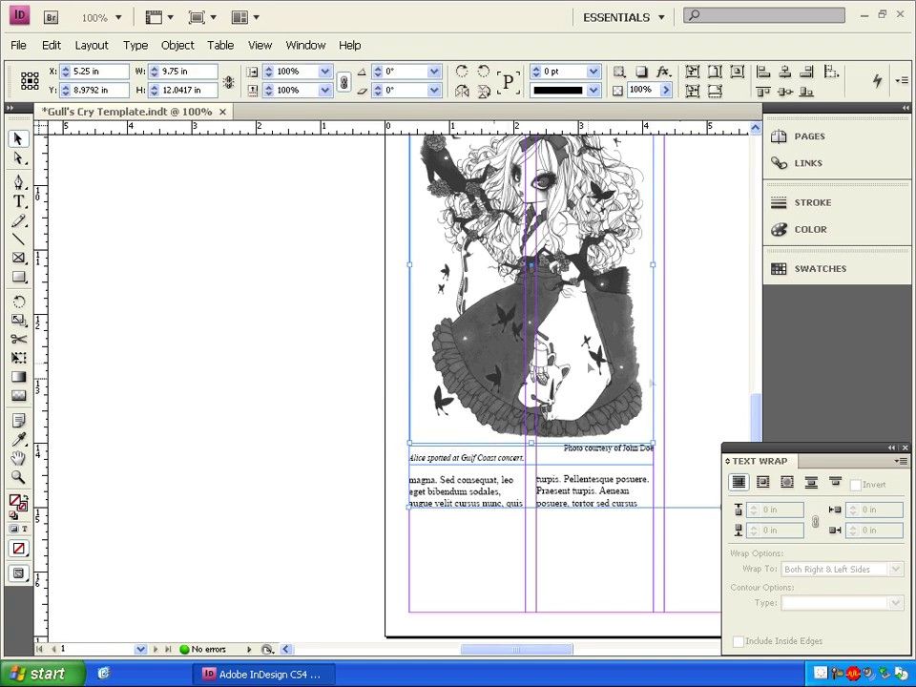
left_click(240, 342)
left_click(449, 343)
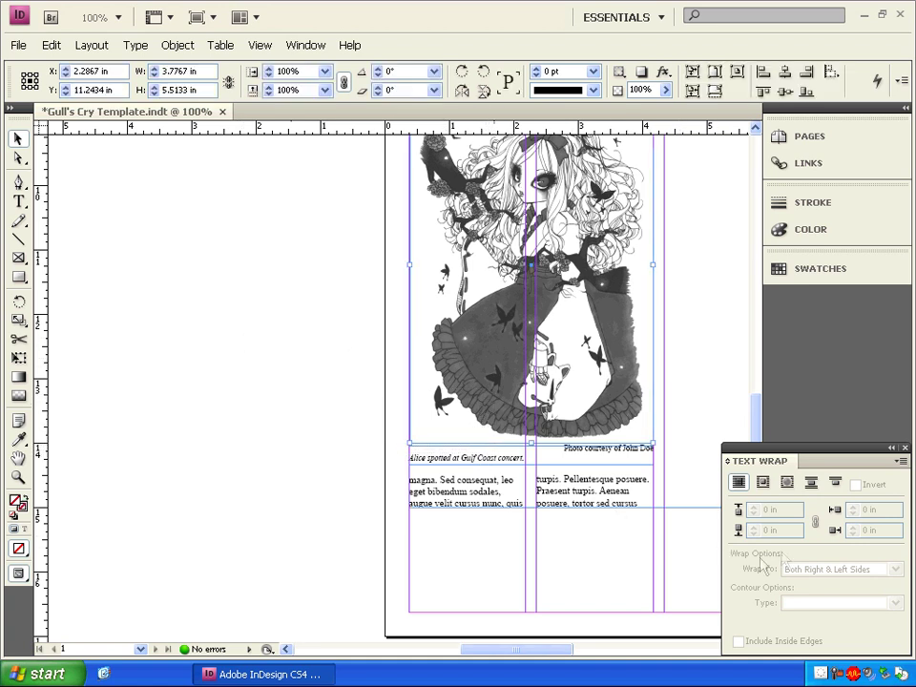
left_click(763, 483)
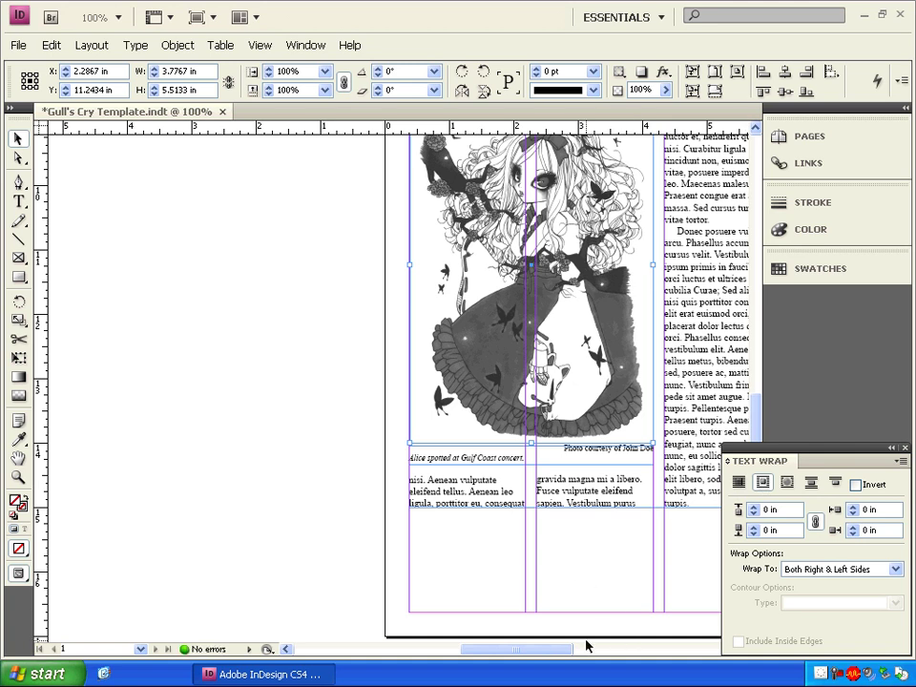
left_click_drag(580, 649, 616, 659)
scroll(548, 556, "up", 4)
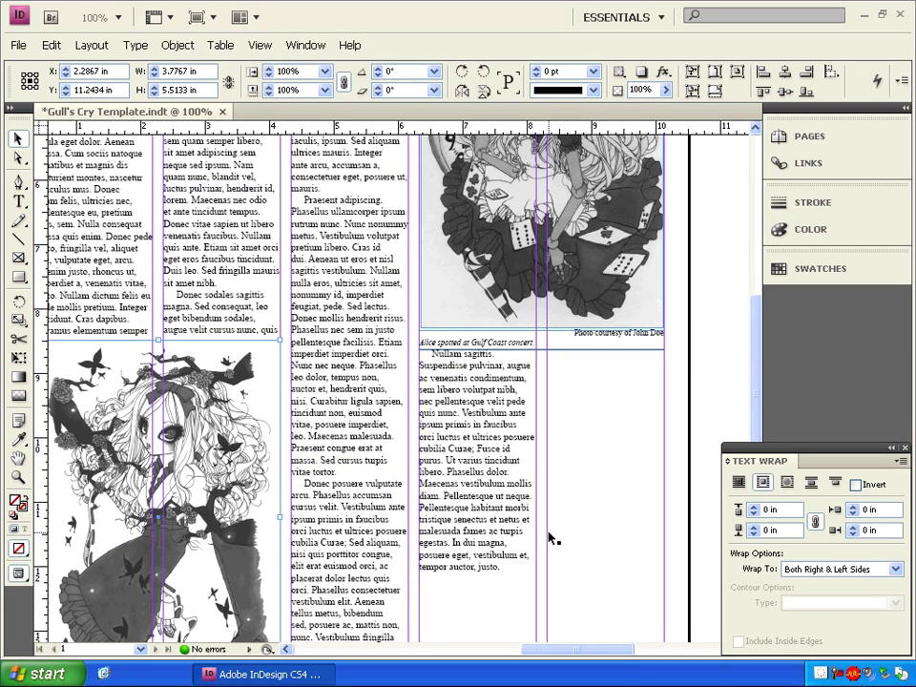
scroll(534, 535, "up", 4)
scroll(440, 465, "down", 4)
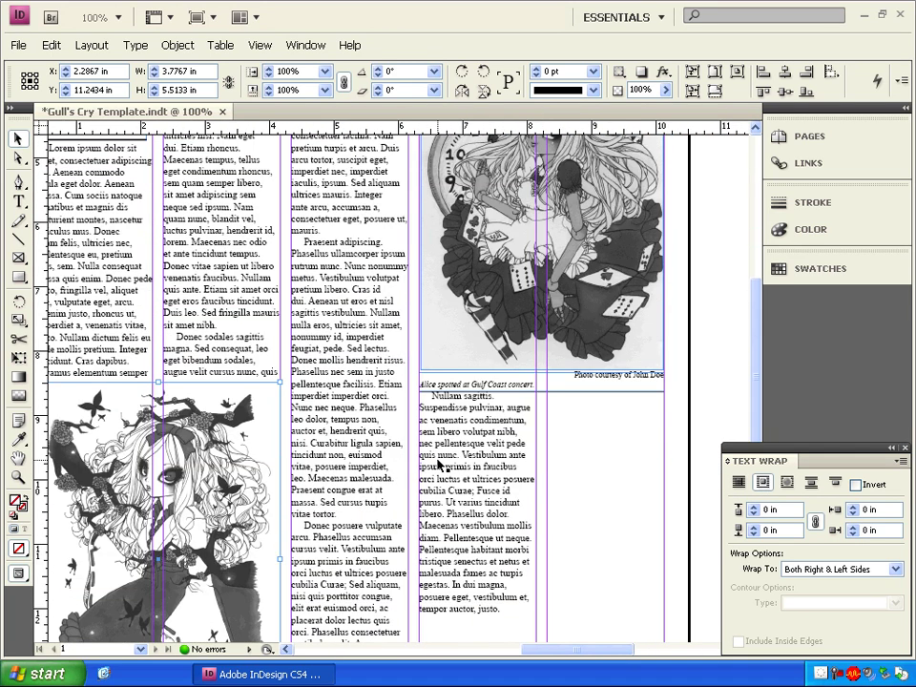
key("ctrl+0")
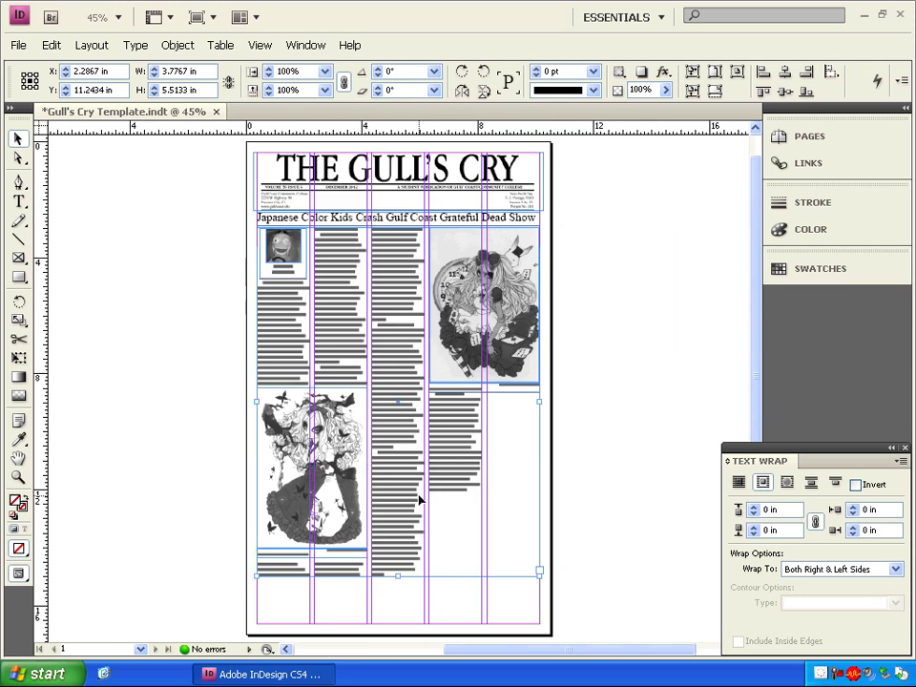
- Raise the main article frame's bottom edge so the frame is 11.3856 in tall
left_click(416, 516)
left_click_drag(399, 573, 400, 554)
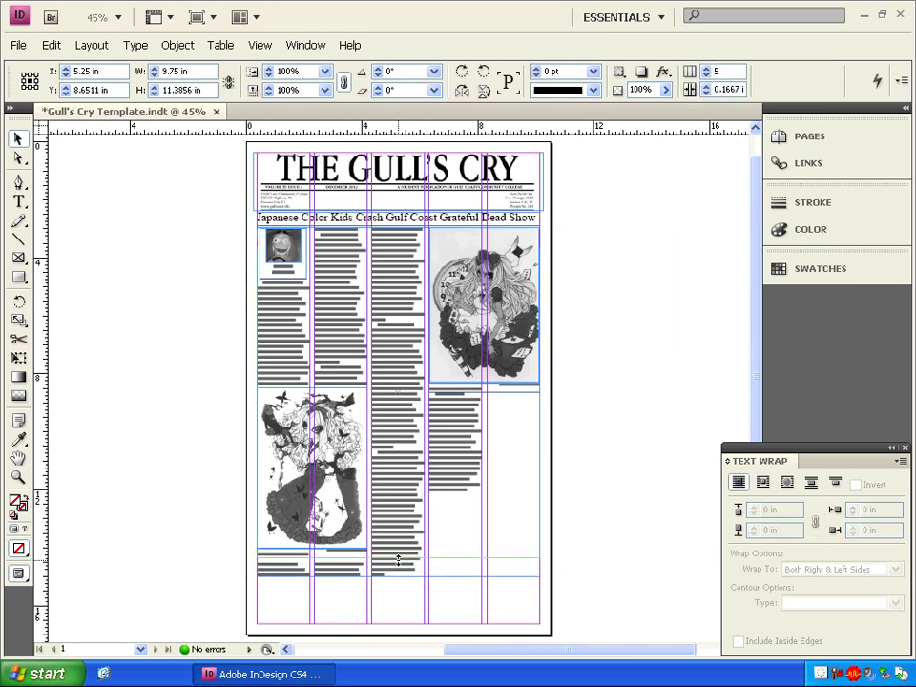
left_click(572, 473)
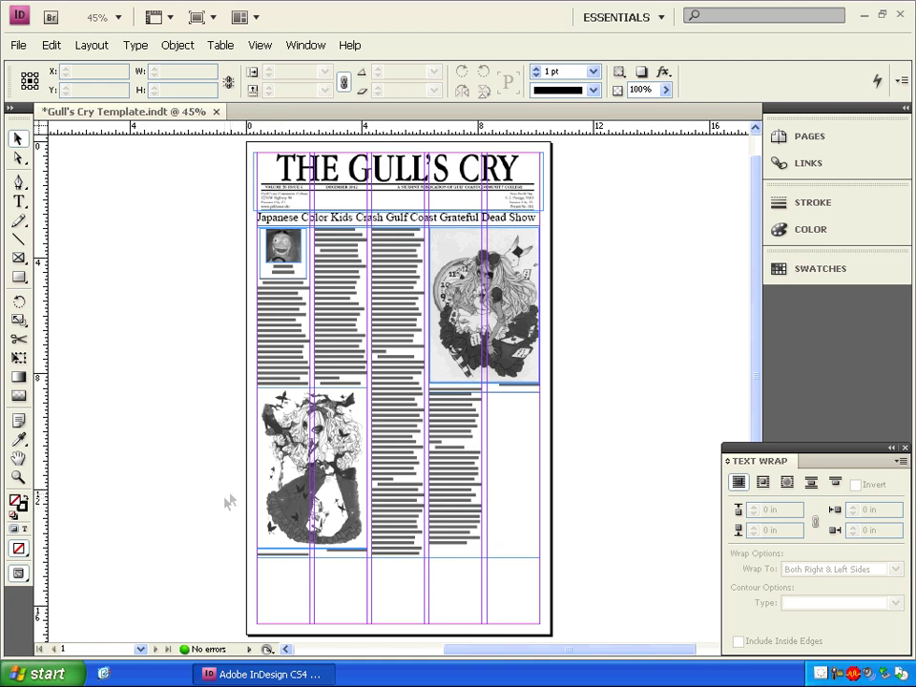
- Nudge the Mask illustration up and shorten the article frame to 10.0522 in tall
left_click_drag(231, 512, 344, 589)
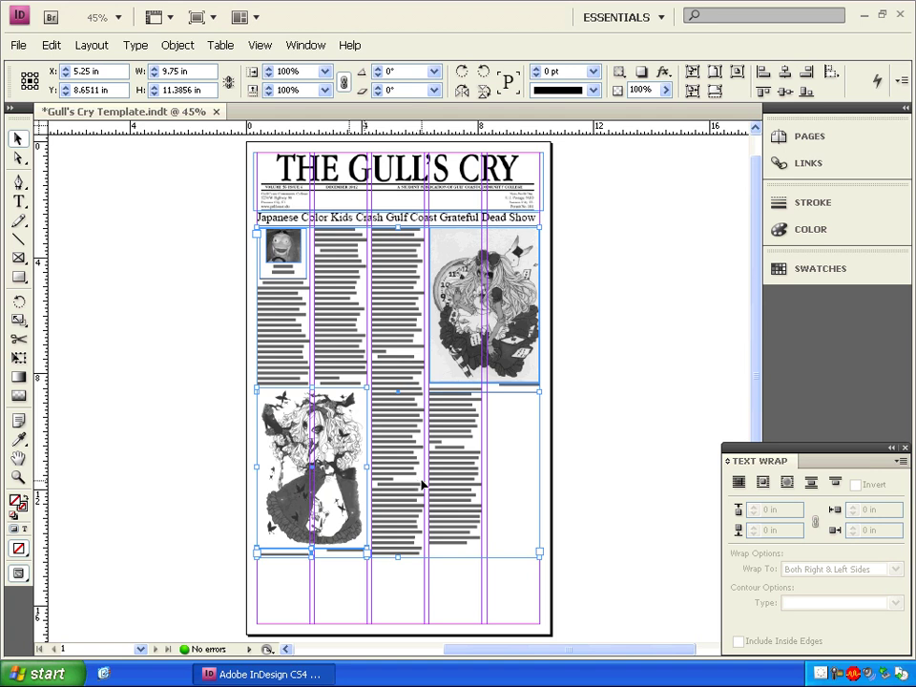
left_click(316, 359)
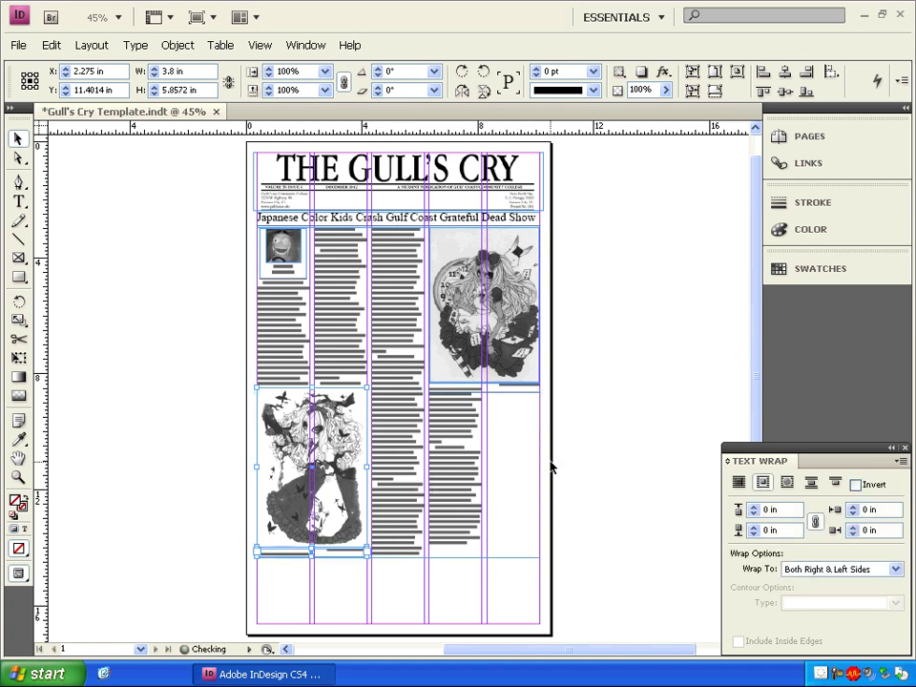
key("shift+Up")
key("shift+Up")
key("shift+Up")
key("shift+Up")
key("shift+Up")
key("shift+Up")
key("shift+Up")
key("shift+Up")
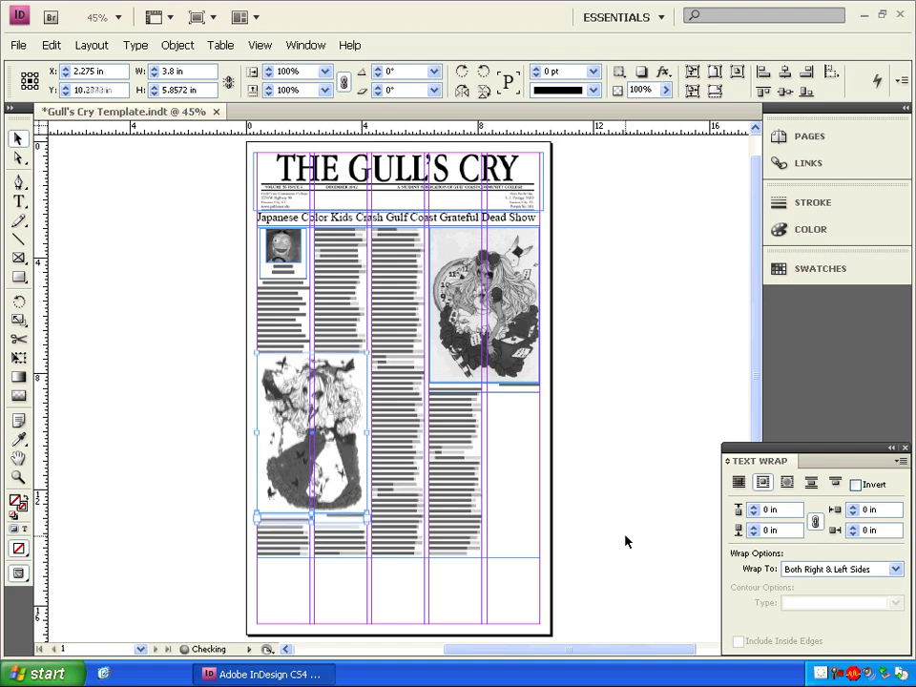
left_click(399, 556)
left_click_drag(399, 557, 398, 518)
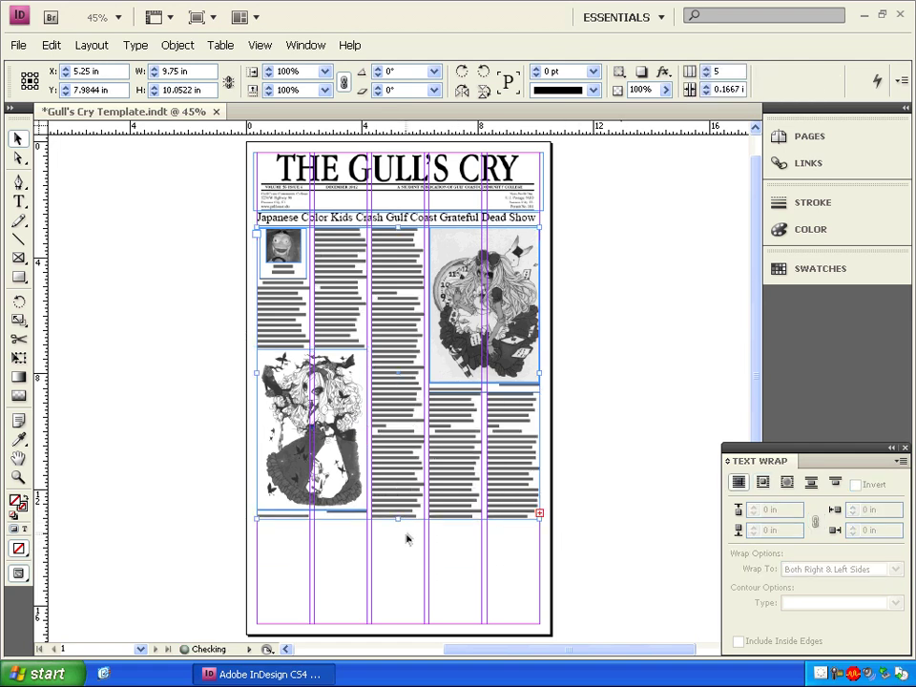
- Nudge the Mask illustration slightly down to Y 10.2764 in and zoom into the page bottom
left_click_drag(167, 416, 349, 528)
left_click(428, 471, "shift")
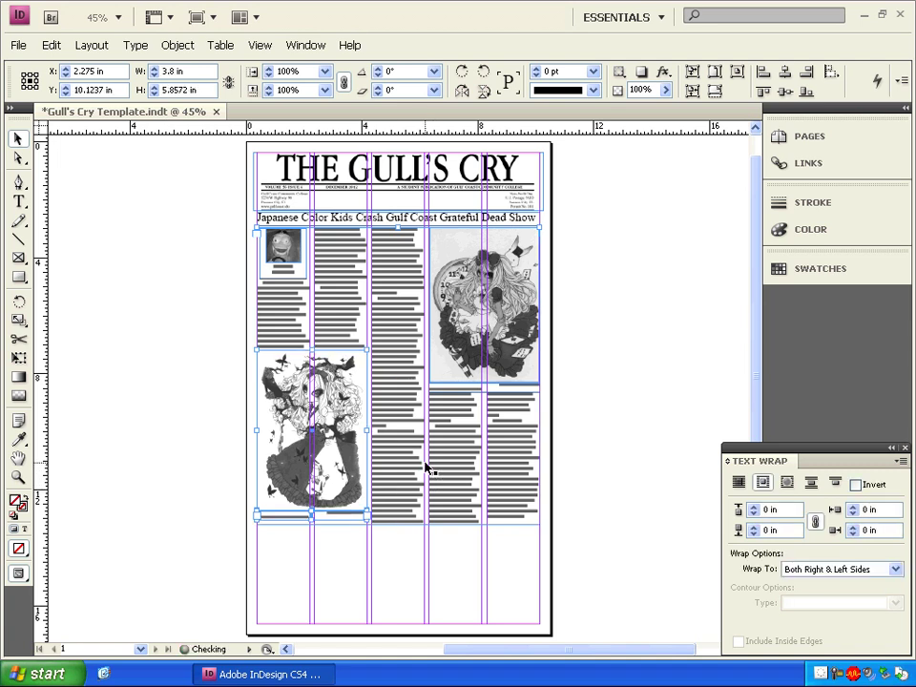
key("Down")
key("Down")
key("Down")
key("Down")
key("Down")
key("Down")
key("Down")
key("Down")
key("Down")
key("Down")
key("Down")
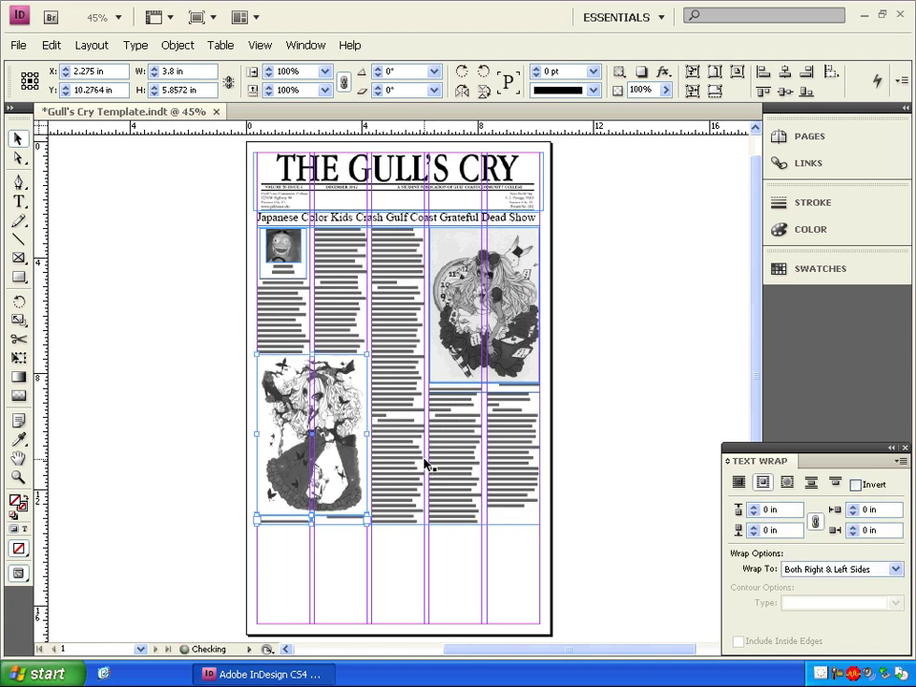
left_click(593, 464)
key("z")
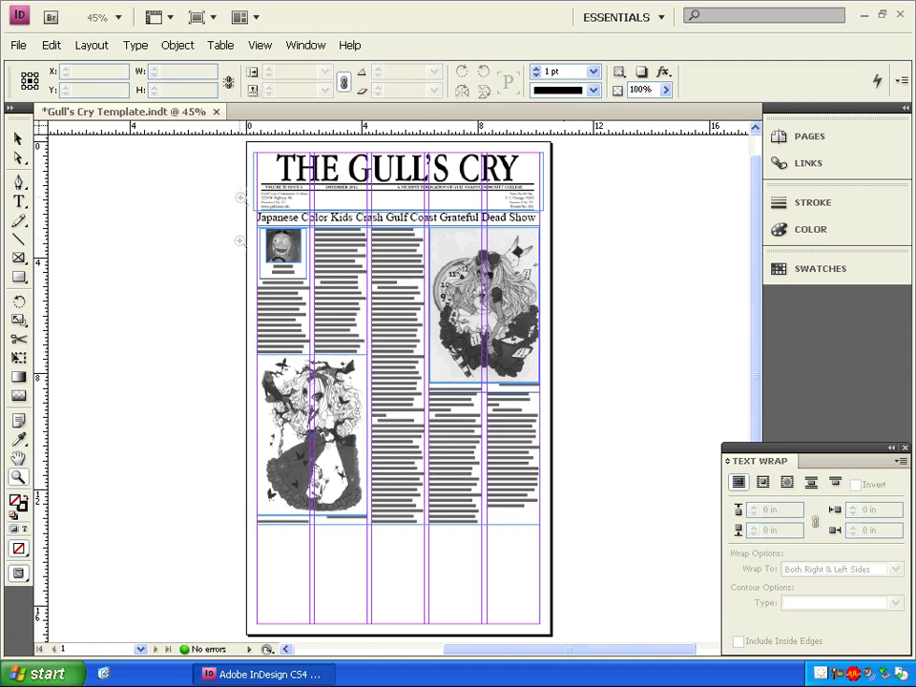
left_click(540, 467)
- Set the whole article story to 12.15 pt, after trying 12.1 and 12.2 pt
left_click(17, 139)
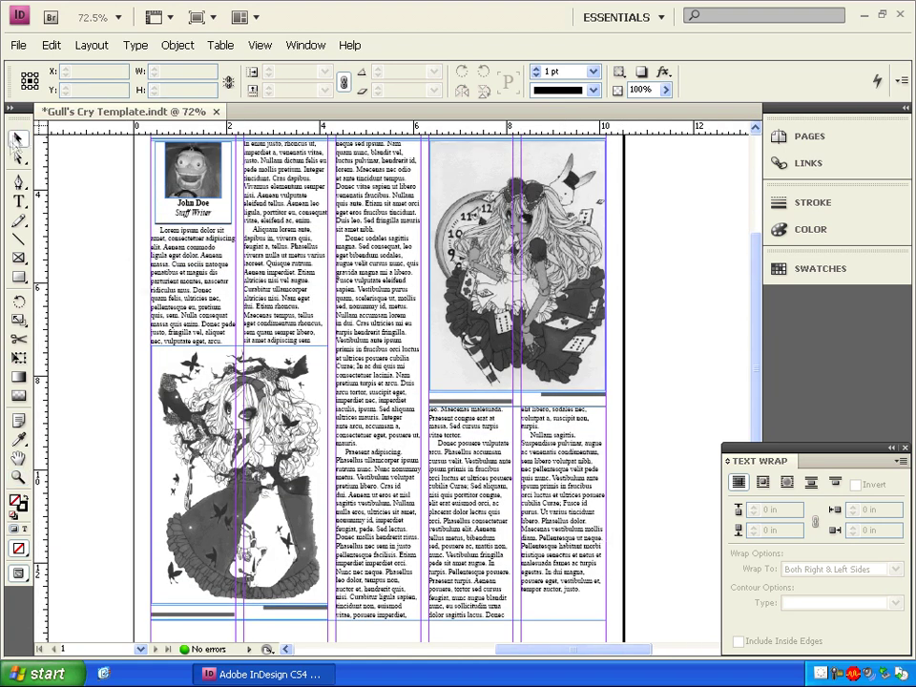
scroll(468, 401, "down", 3)
double_click(471, 406)
key("ctrl+a")
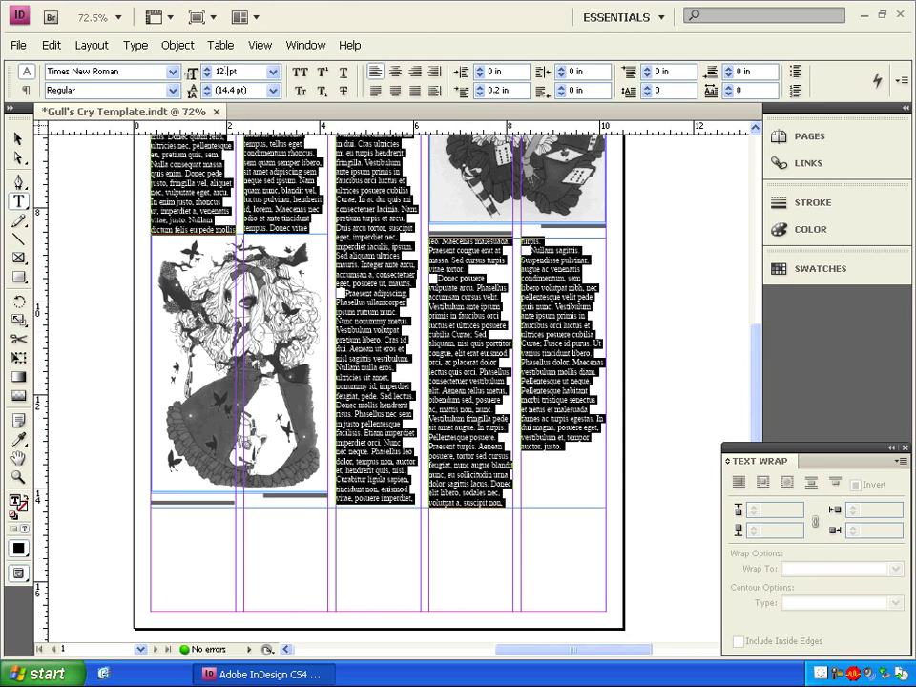
key("Return")
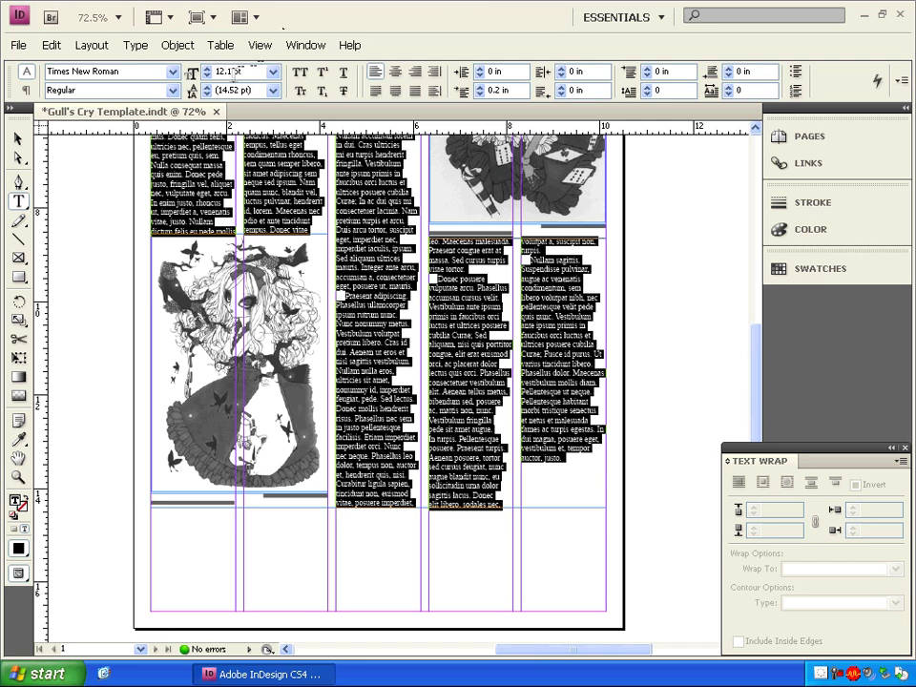
key("Return")
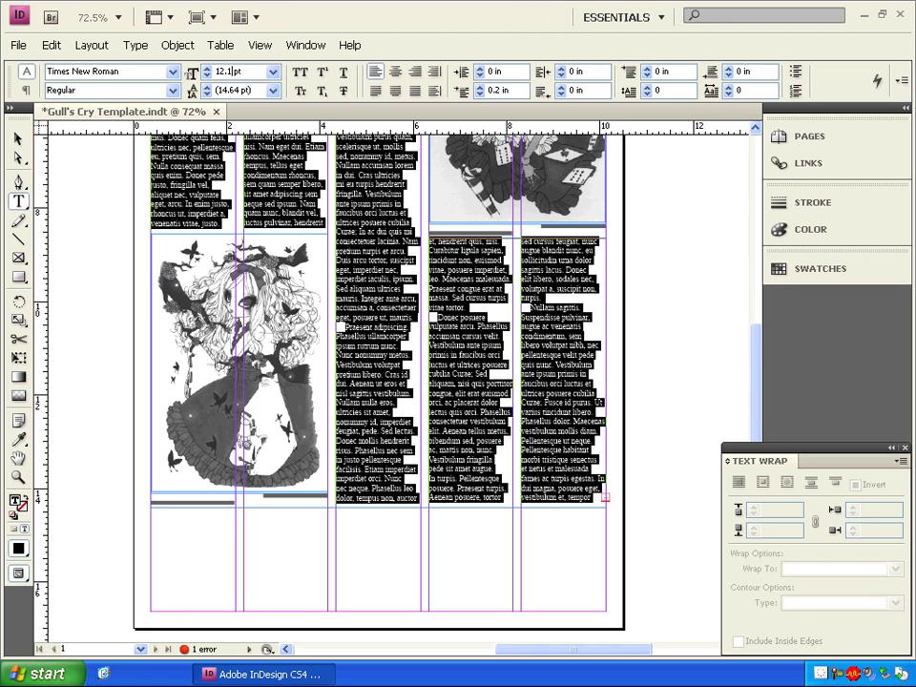
type("5")
key("Return")
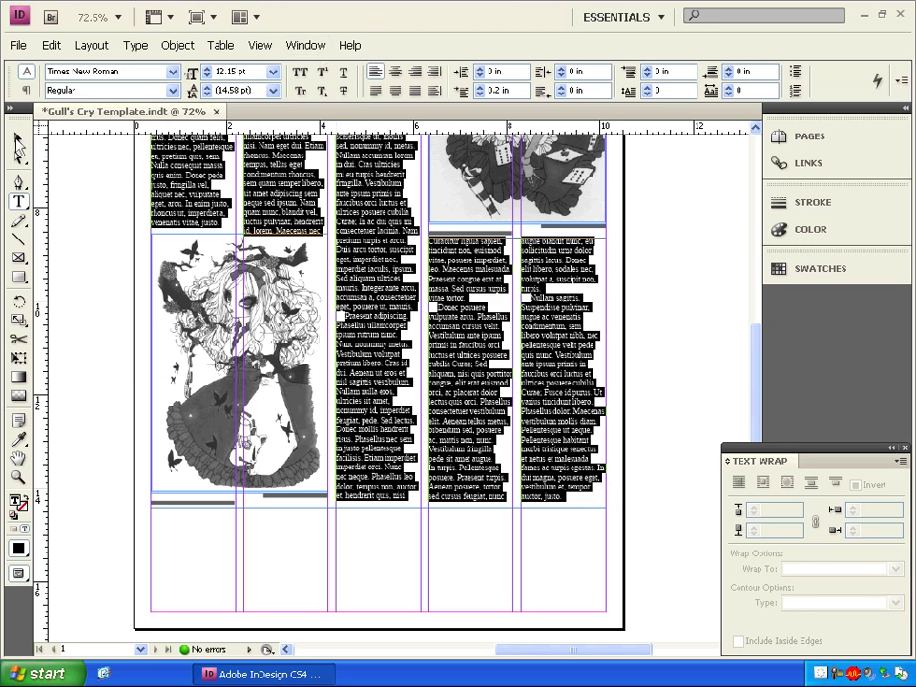
- Type 'Big Announcement' and 'Big News' on two lines in the bottom frame, 72 pt and centred
left_click(155, 516)
type("B")
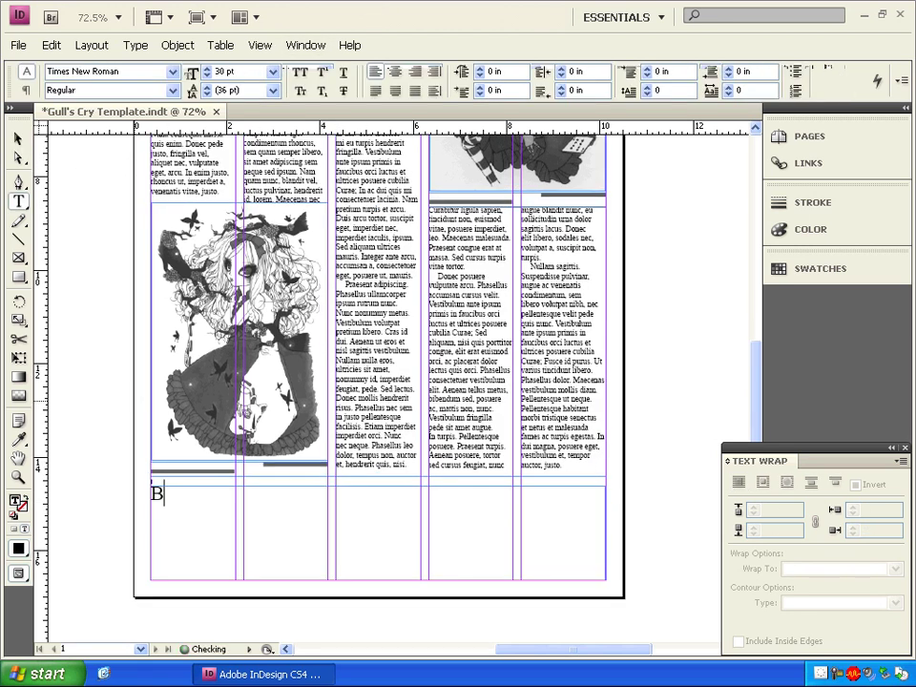
type("ig Announcement")
key("Return")
type("B")
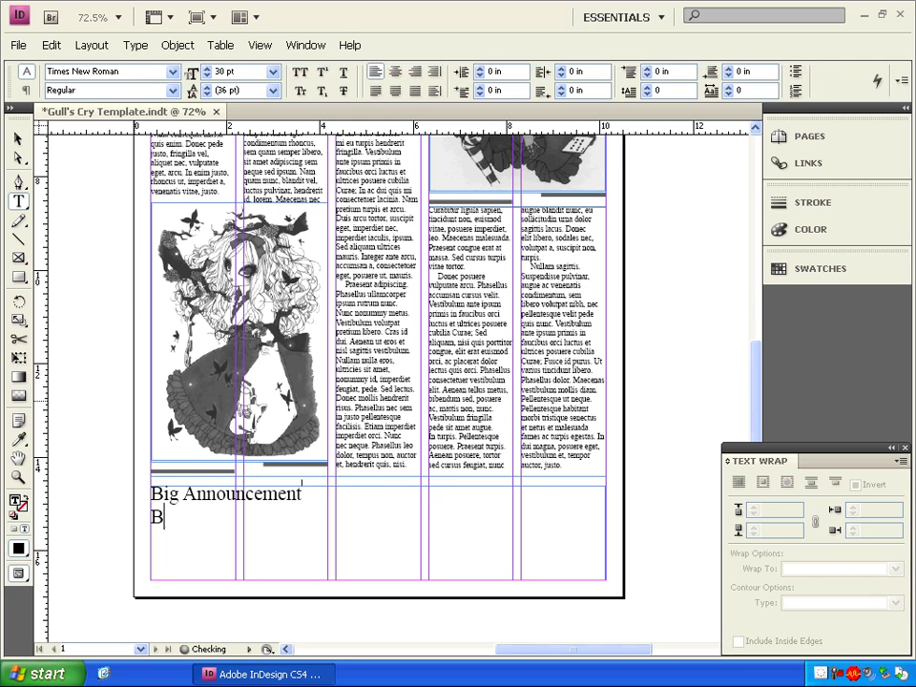
type("ig News")
key("ctrl+a")
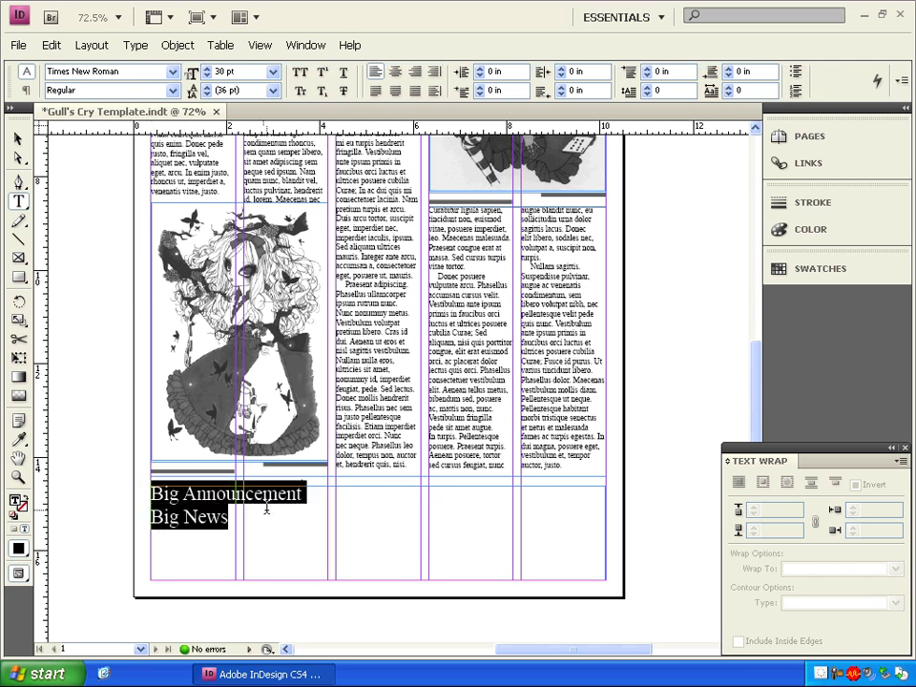
left_click(274, 70)
left_click(243, 260)
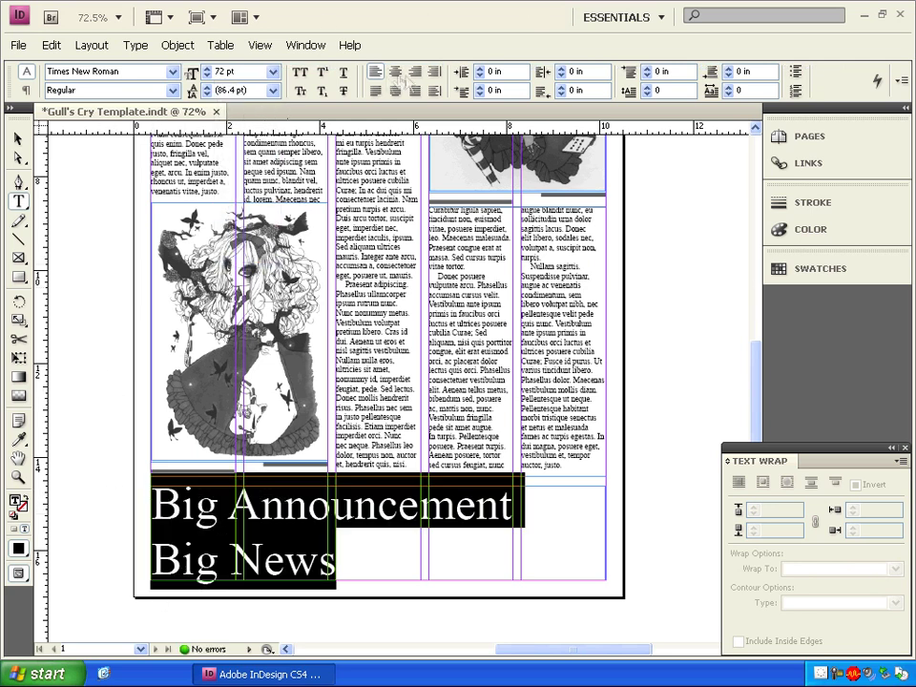
left_click(396, 71)
key("Escape")
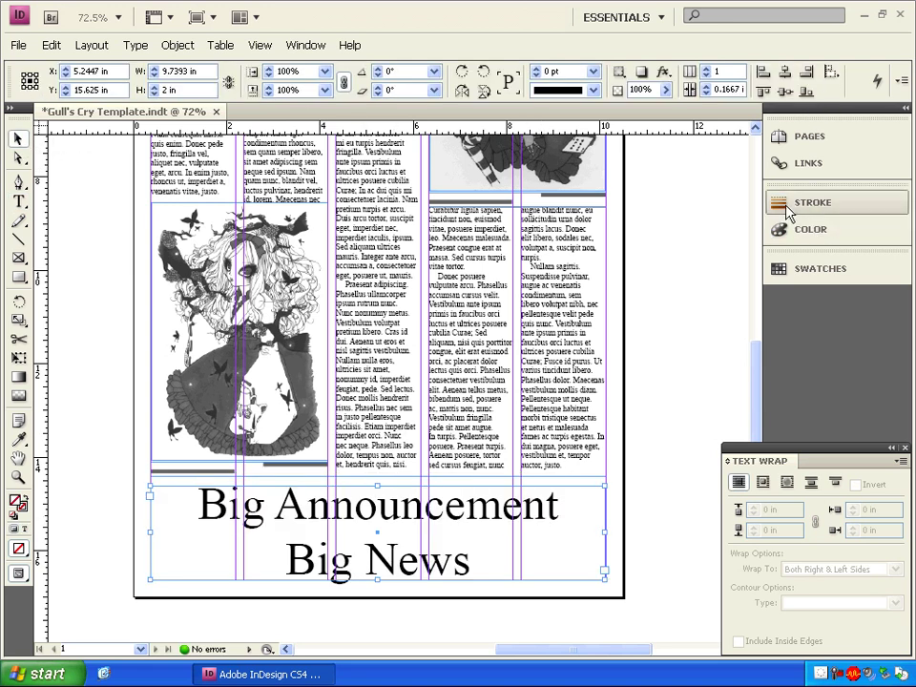
- Fill the headline frame with C=0 M=0 Y=0 K=33 grey
left_click(807, 229)
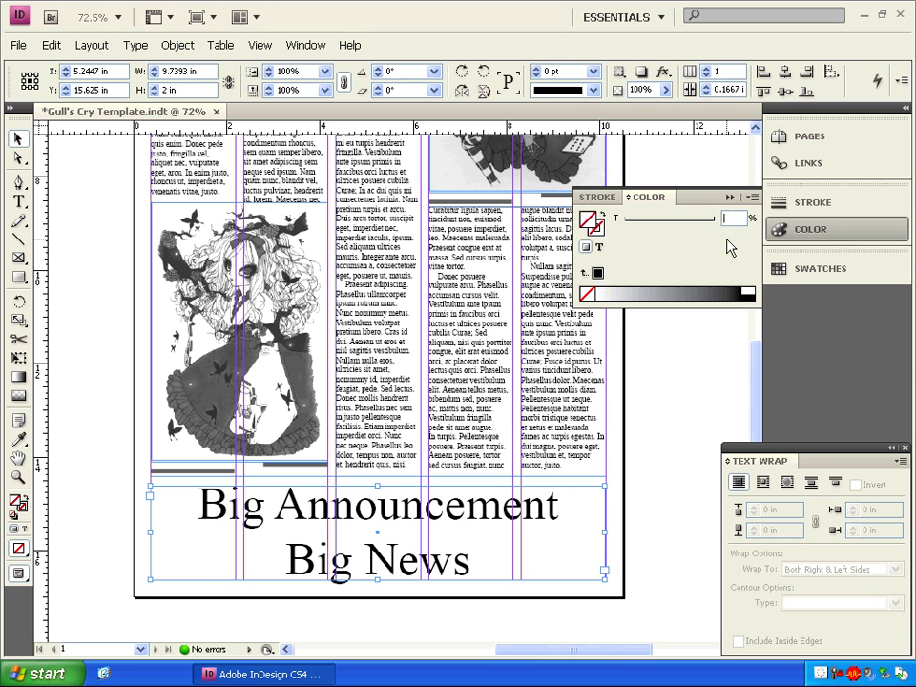
key("Return")
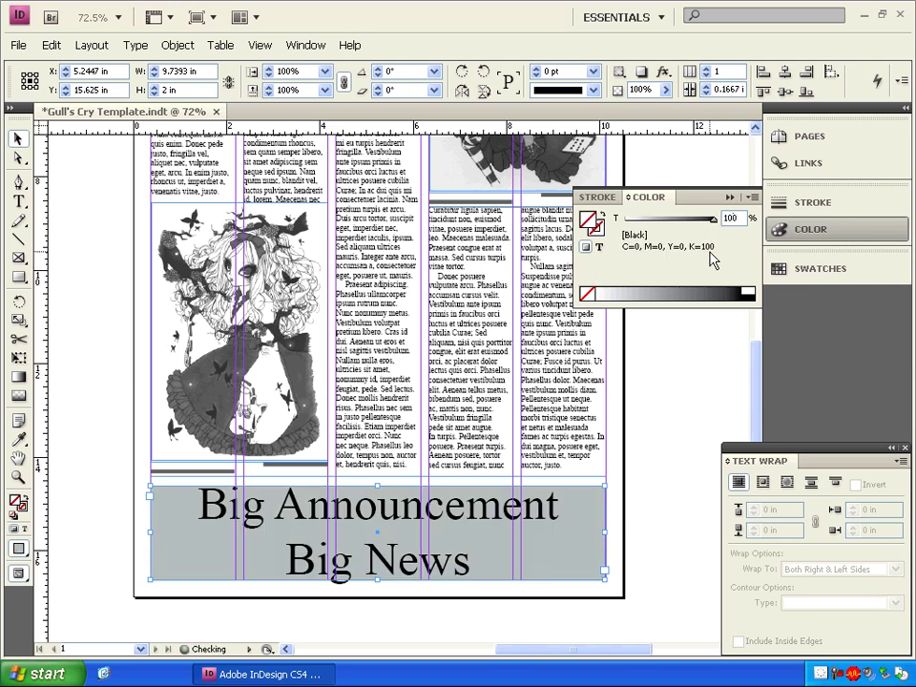
left_click(54, 475)
scroll(54, 474, "down", 1)
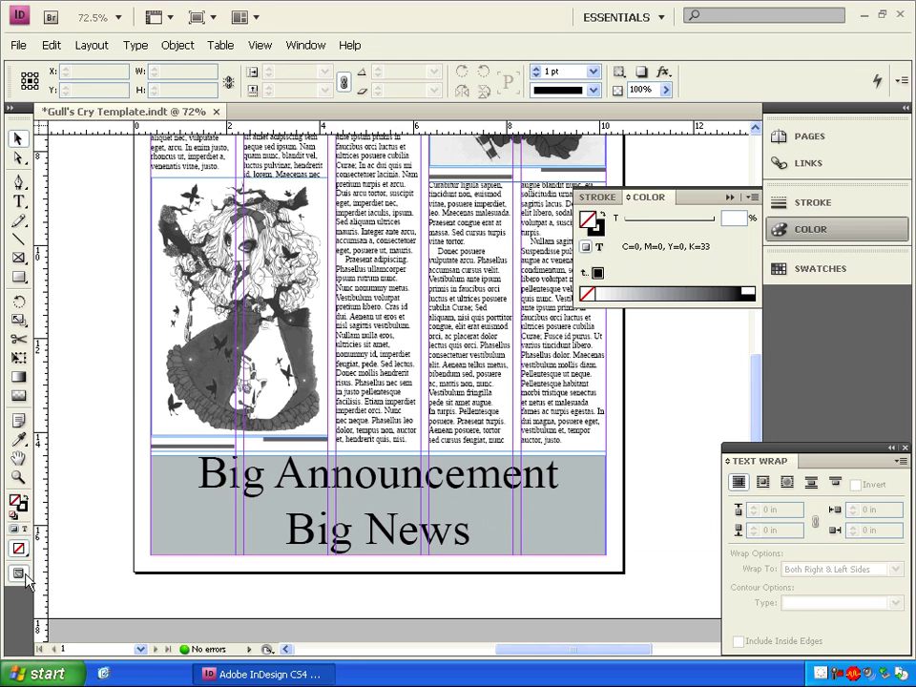
- Switch to Preview screen mode so guides and frame edges are hidden
left_click(23, 575)
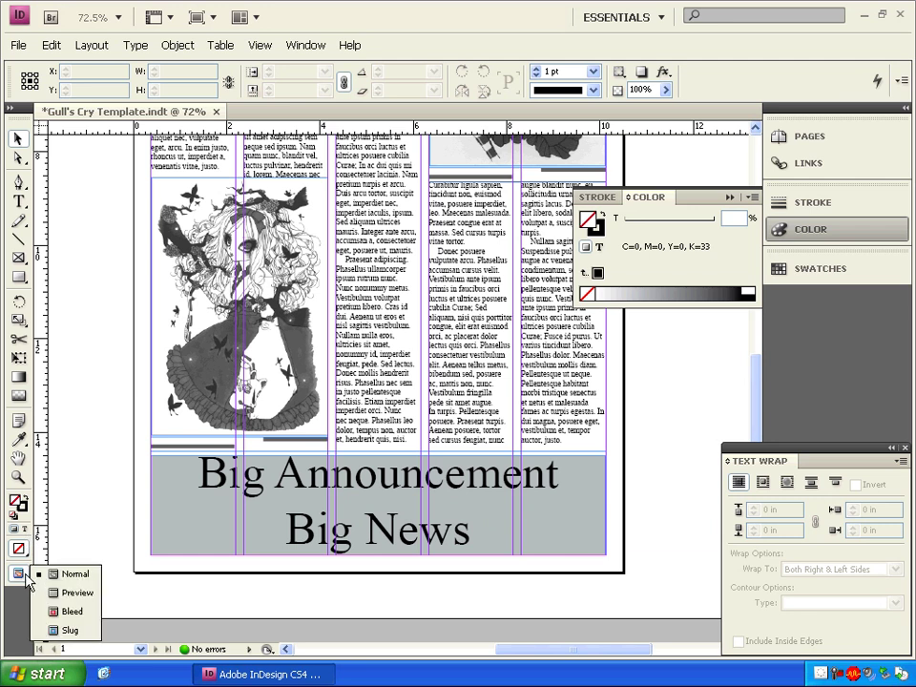
left_click(77, 592)
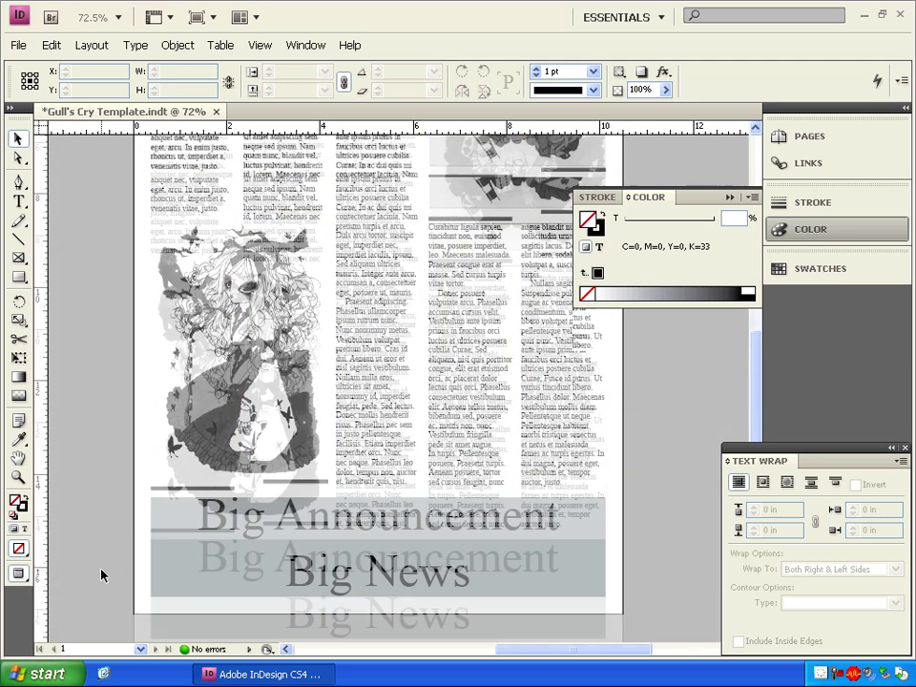
scroll(102, 574, "up", 15)
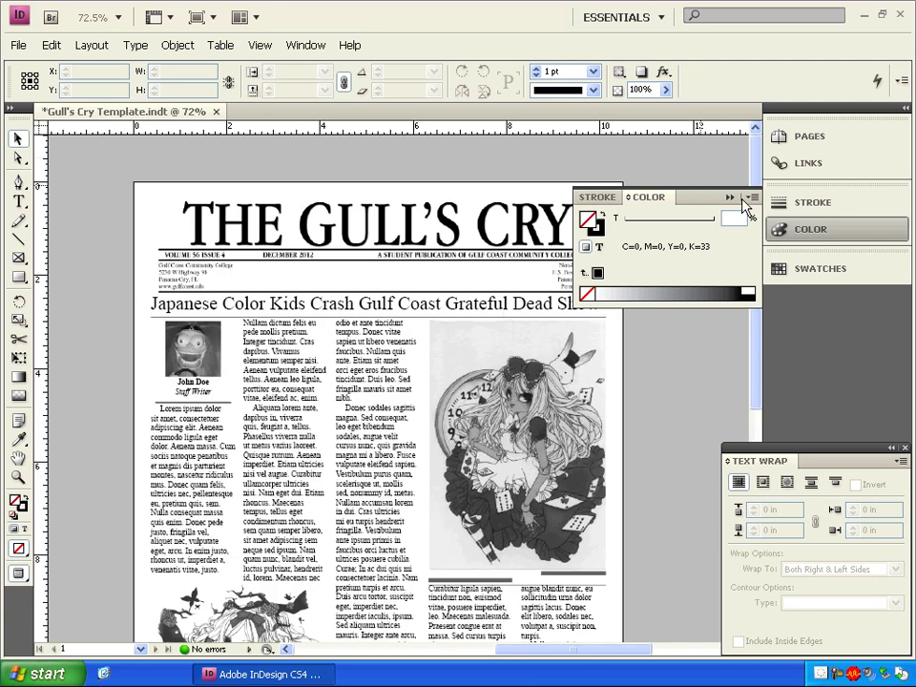
- Collapse the Color panel and return the Text Wrap panel to the dock
left_click(730, 196)
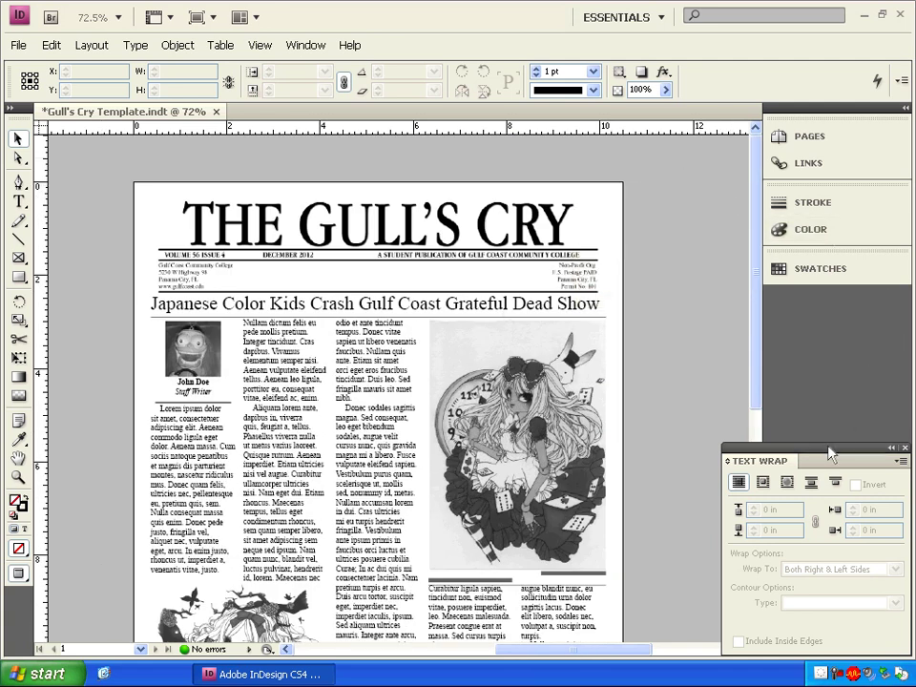
left_click_drag(828, 455, 829, 361)
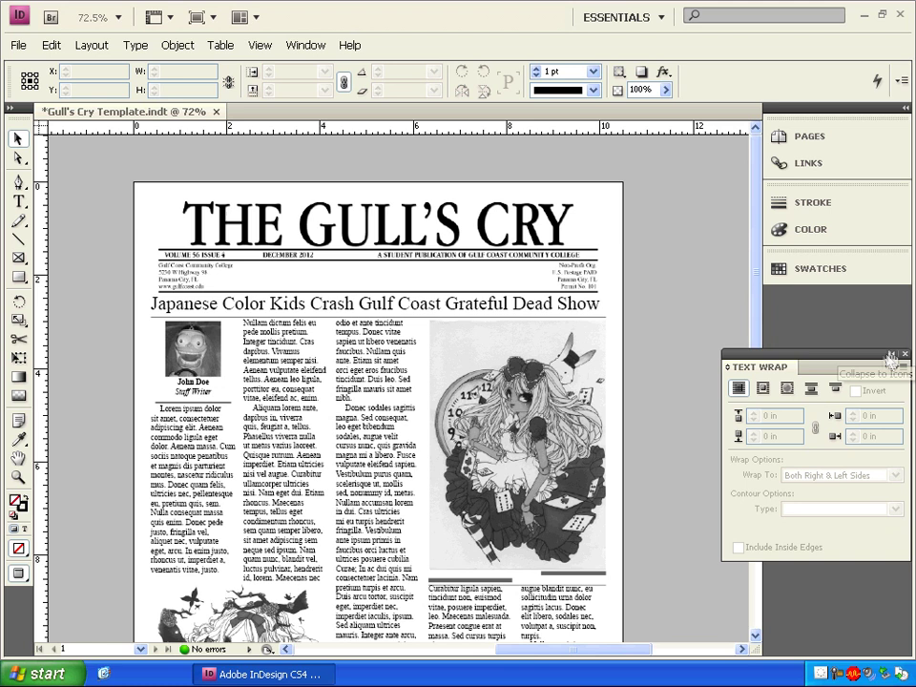
left_click(891, 358)
left_click_drag(754, 378, 852, 298)
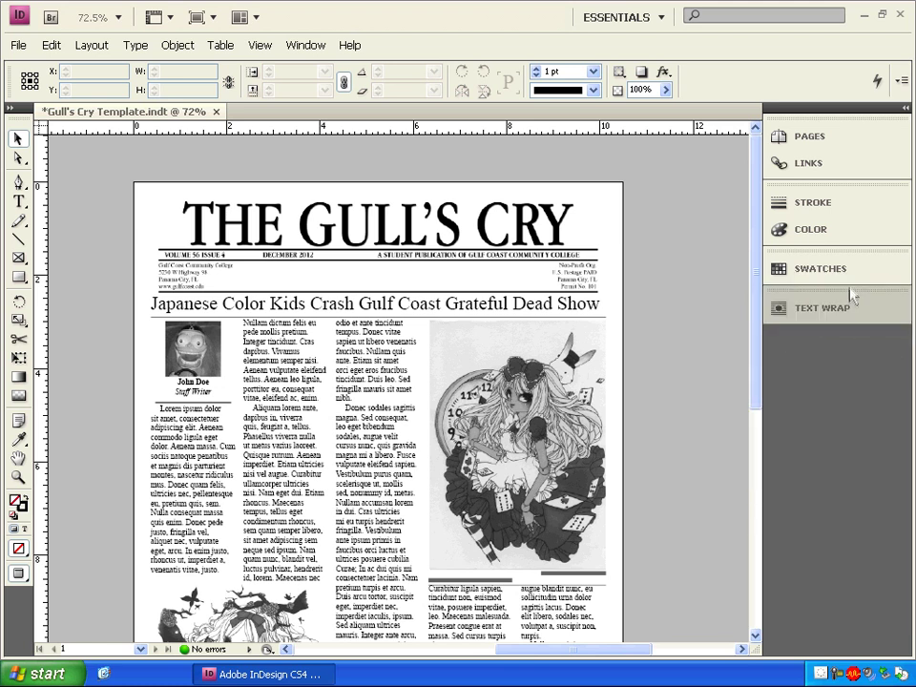
left_click(781, 313)
left_click_drag(682, 315, 823, 467)
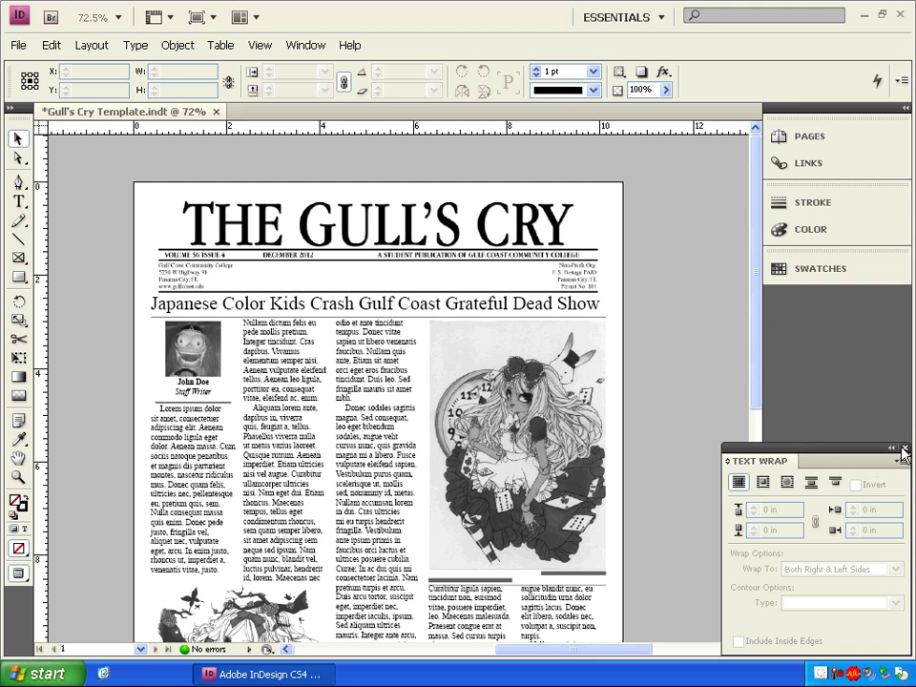
left_click(904, 450)
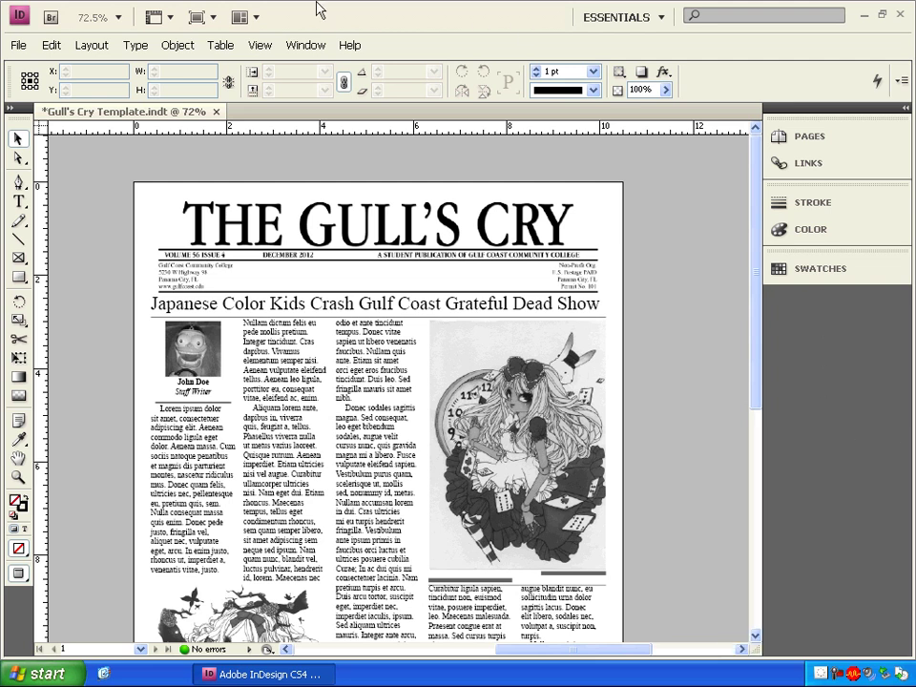
left_click(303, 45)
left_click(324, 333)
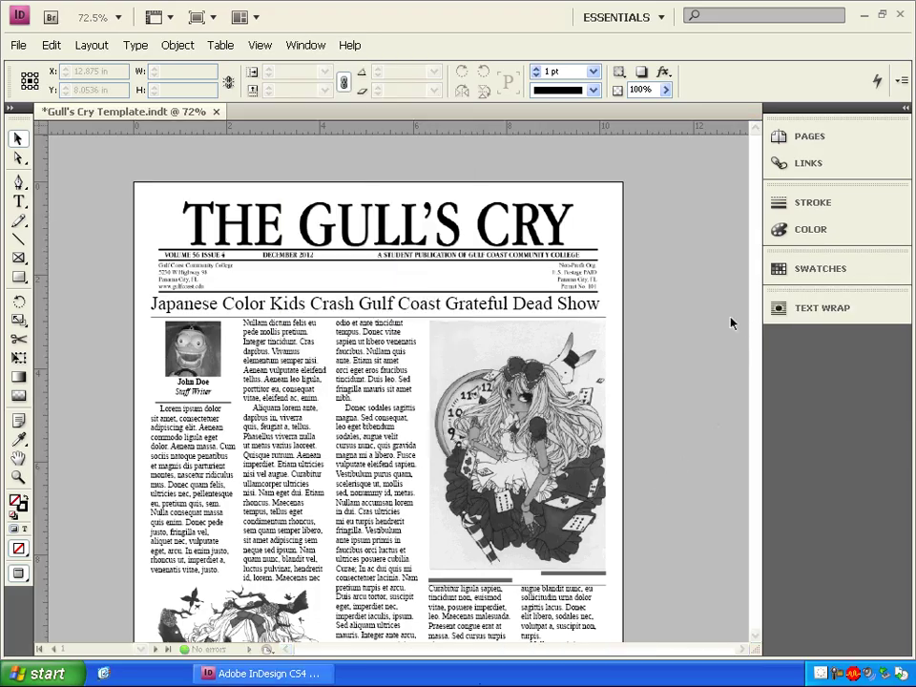
scroll(731, 322, "down", 6)
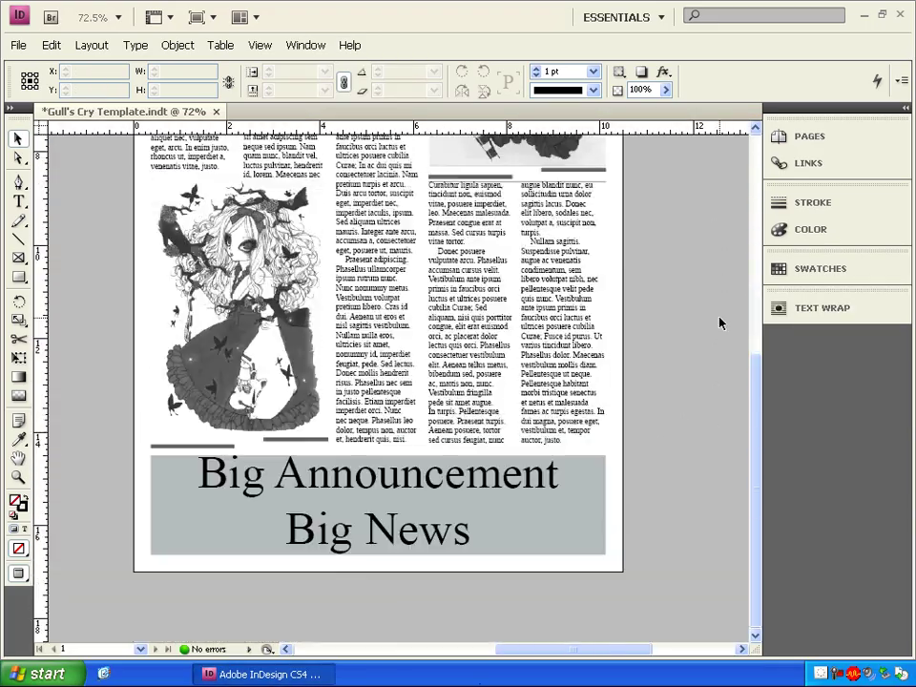
scroll(721, 323, "up", 6)
- Save the page as an InDesign CS4 document named 'Page 01'
left_click(18, 45)
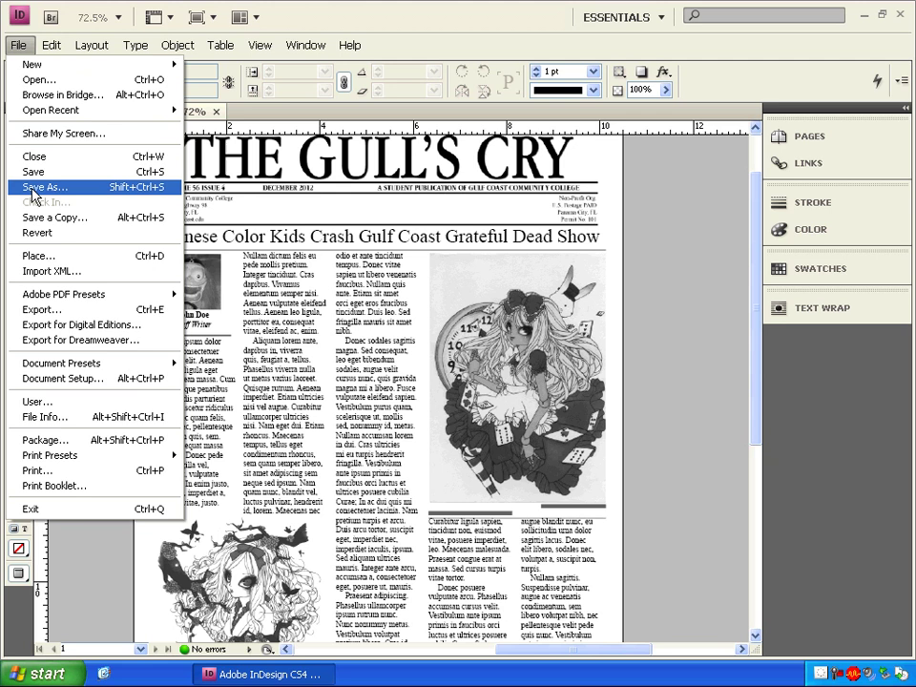
left_click(38, 187)
left_click(596, 576)
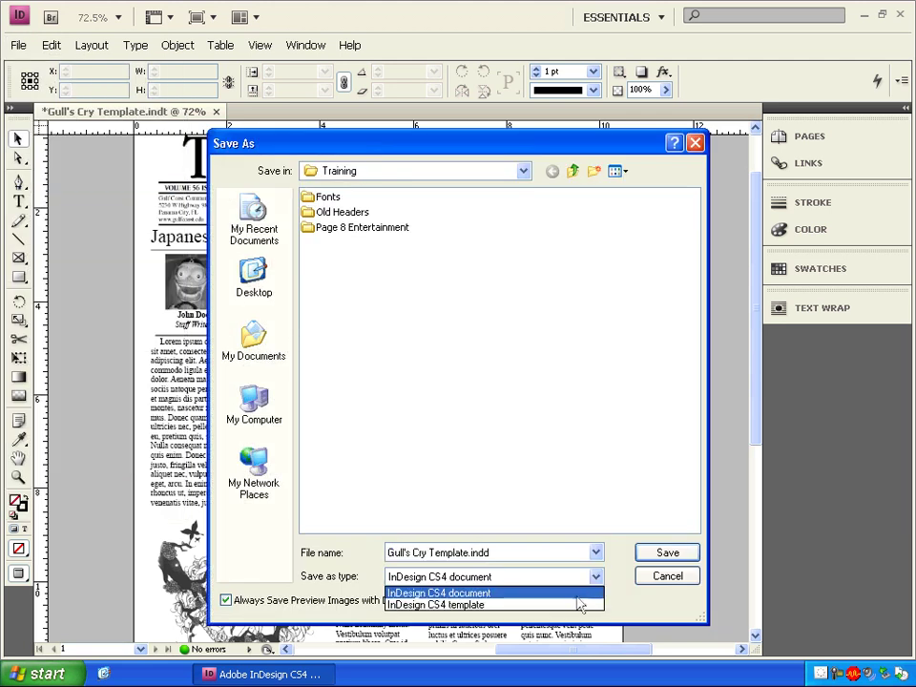
left_click(562, 593)
left_click_drag(494, 553, 364, 548)
type("Page 01")
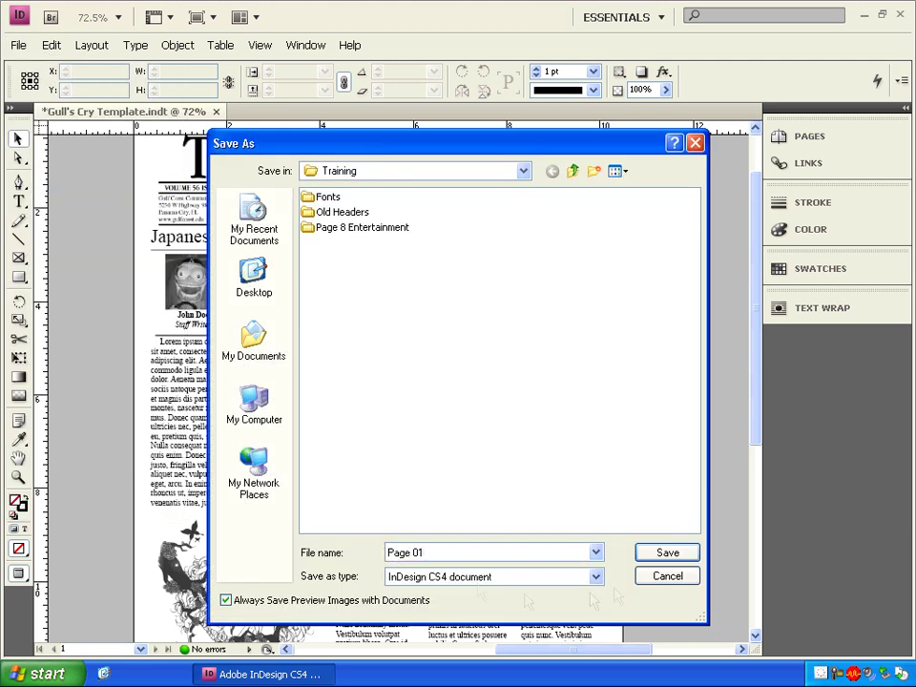
left_click(666, 552)
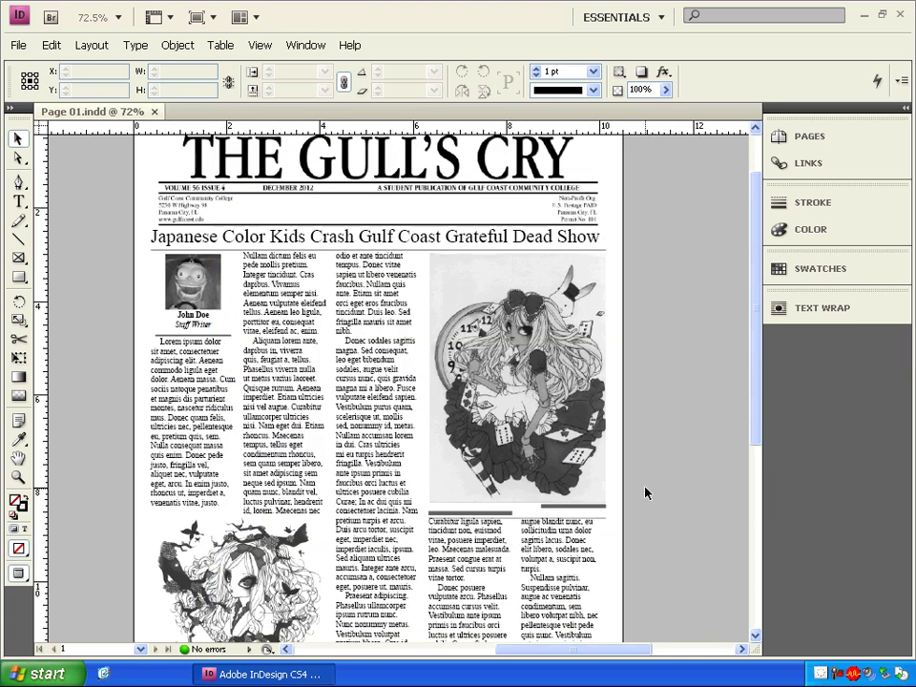
scroll(647, 485, "down", 5)
scroll(647, 482, "up", 8)
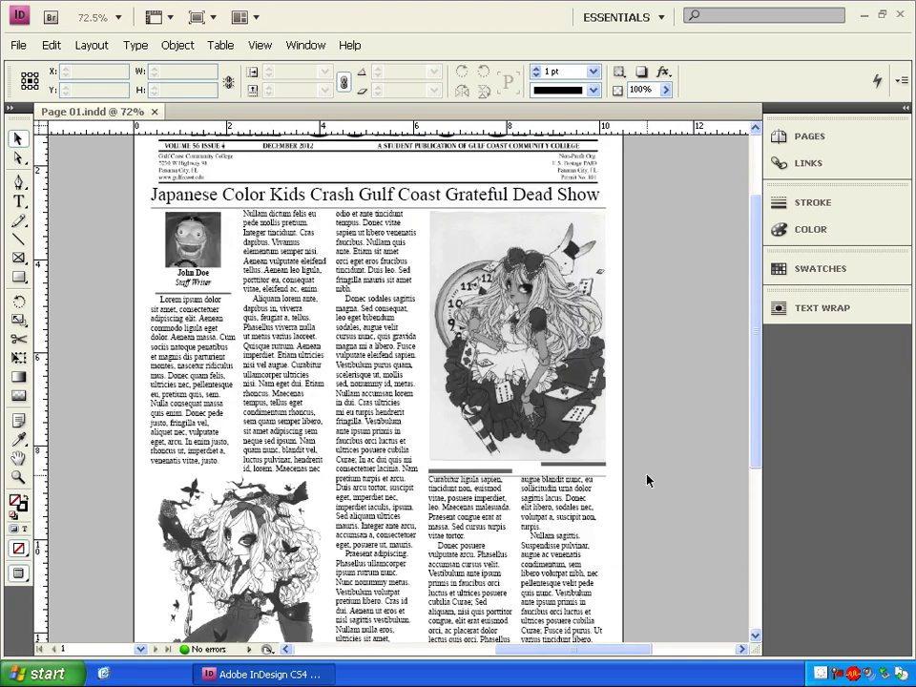
scroll(647, 482, "down", 1)
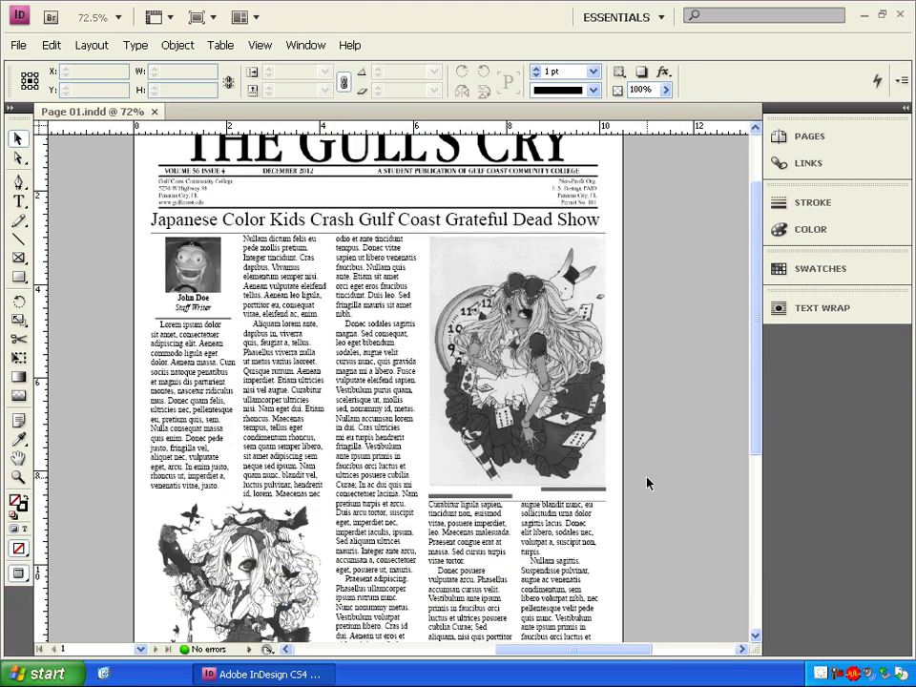